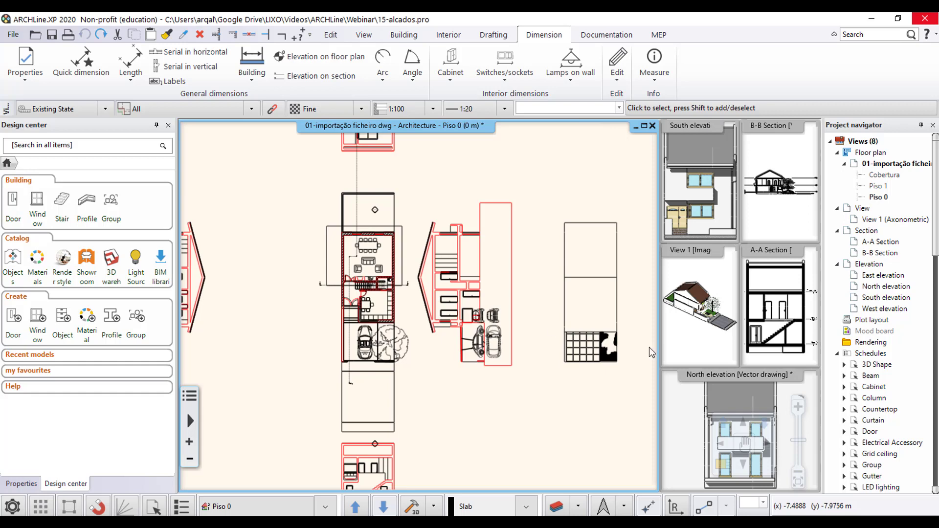
- Move the red imported elevation drawing beside the floor plan about 31 m horizontally, past the separate rectangular site outline
scroll(511, 359, "down", 2)
middle_click_drag(504, 365, 454, 355)
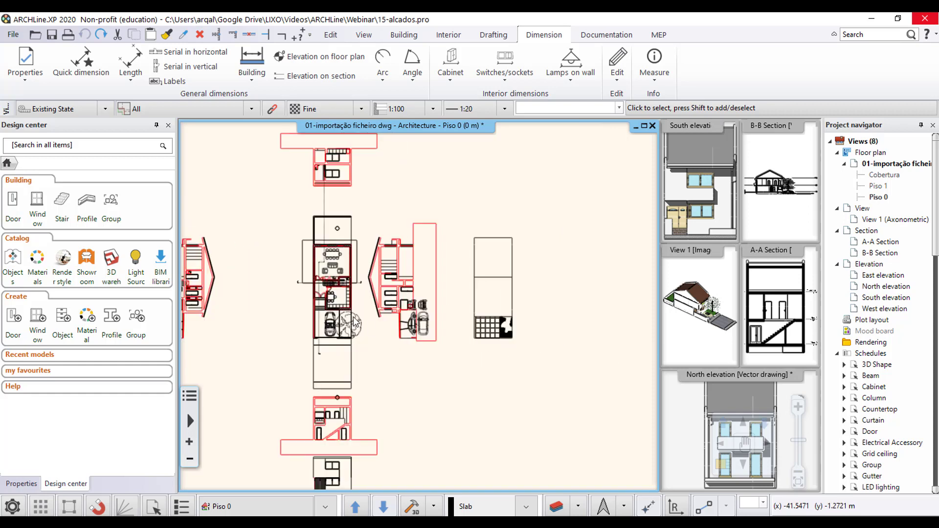
left_click(445, 216)
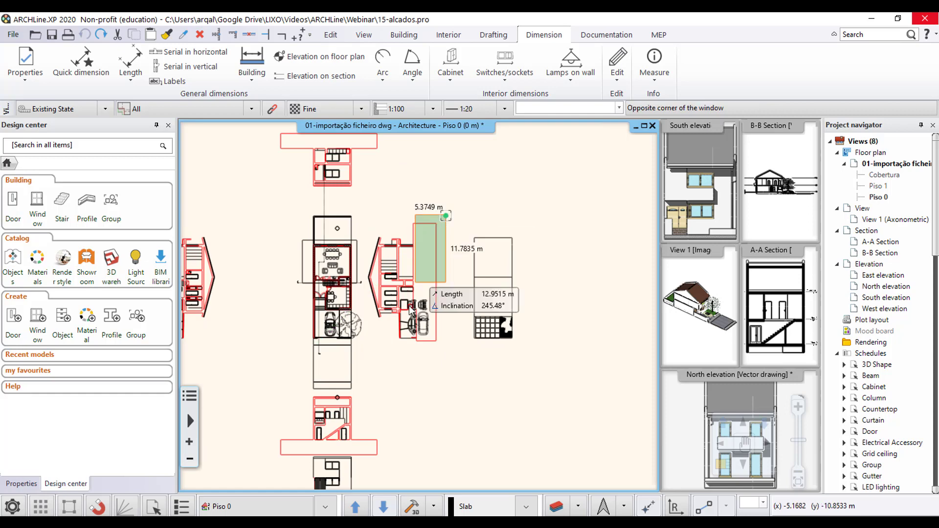
left_click(365, 378)
left_click(401, 282)
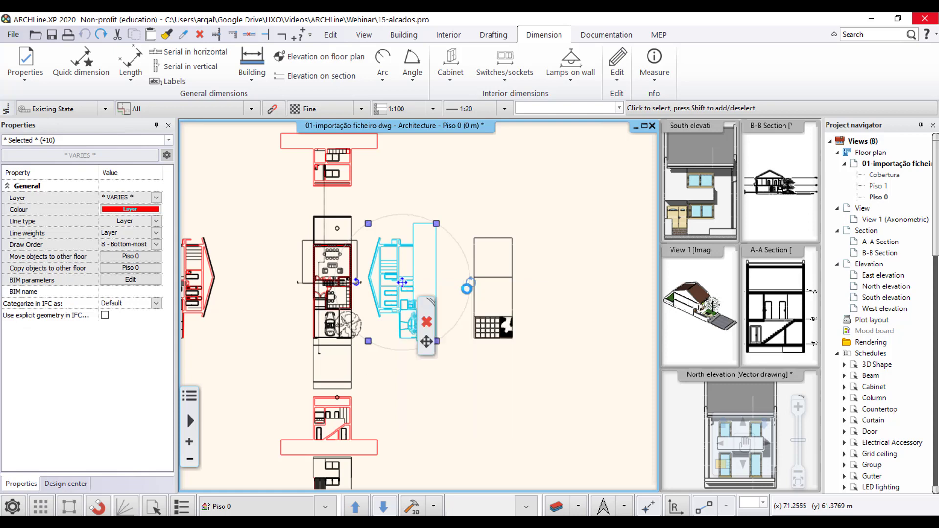
left_click(430, 294)
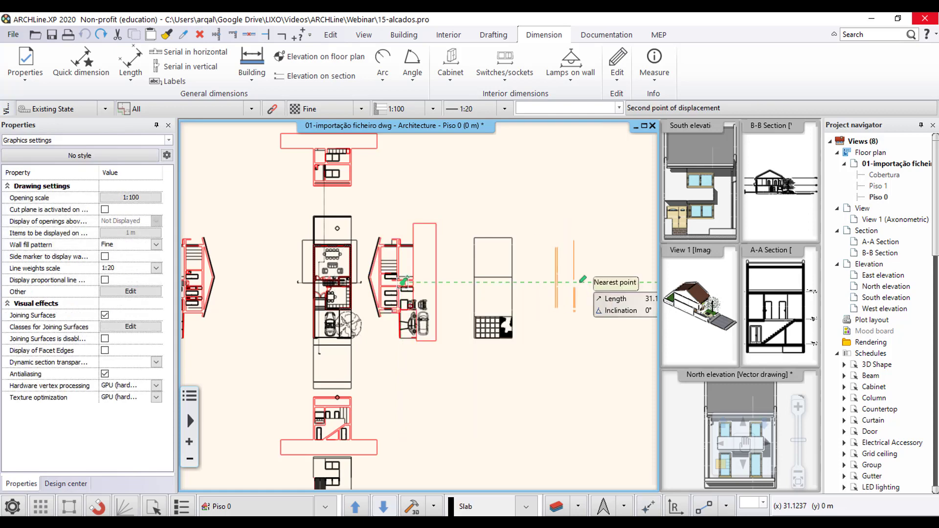
left_click(581, 281)
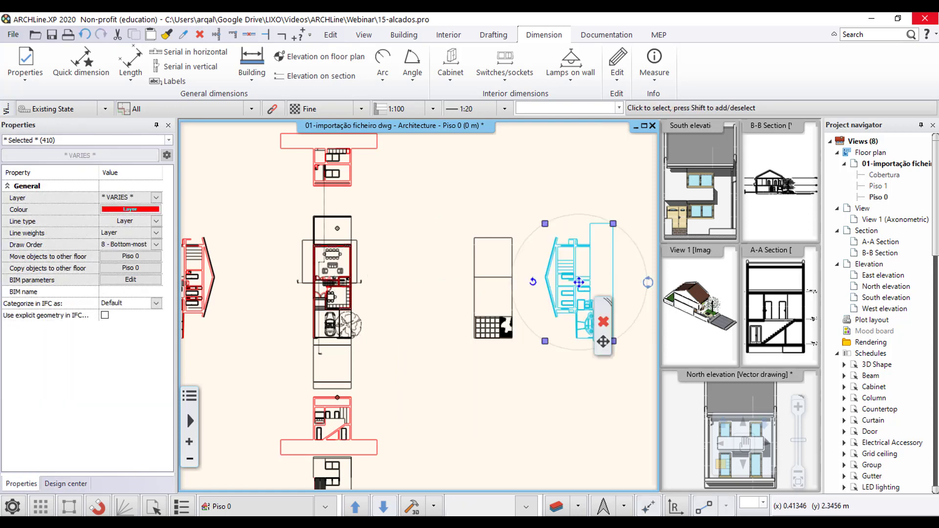
left_click(425, 280)
left_click(370, 299)
- Examine how the Piso 0 walls and doors match the imported DWG lines around the entrance and stairs
scroll(327, 293, "up", 6)
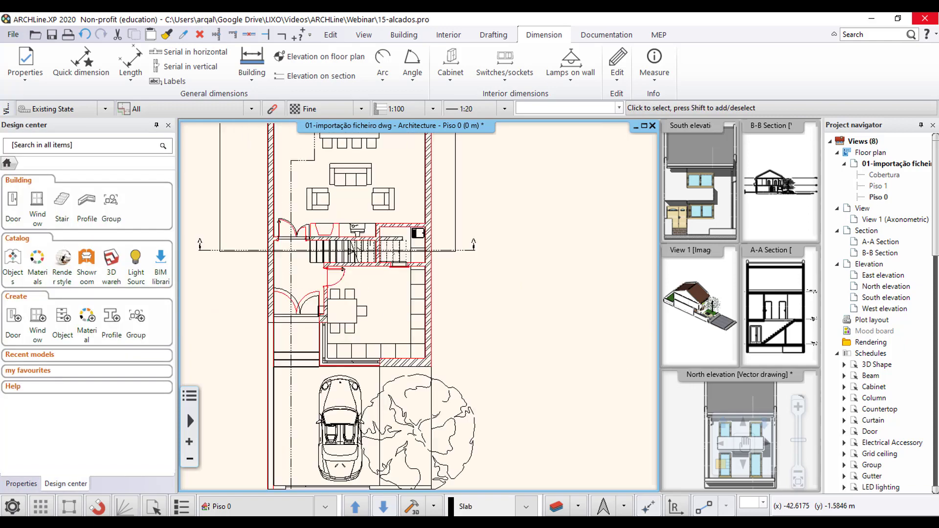
scroll(339, 305, "up", 5)
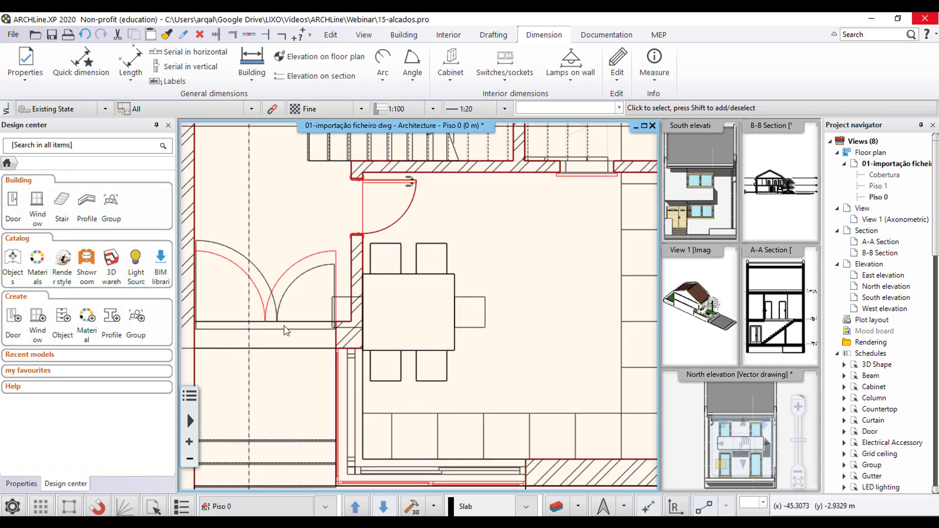
scroll(284, 324, "down", 8)
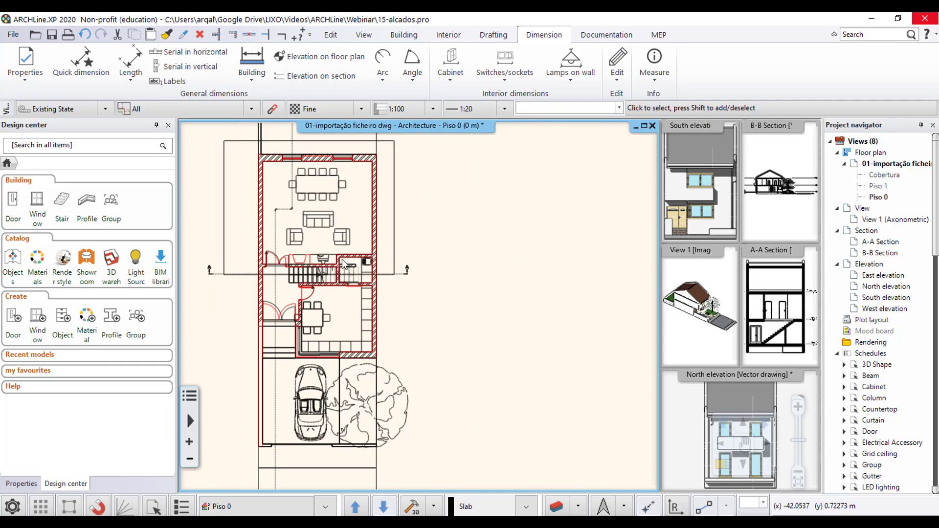
scroll(343, 264, "up", 8)
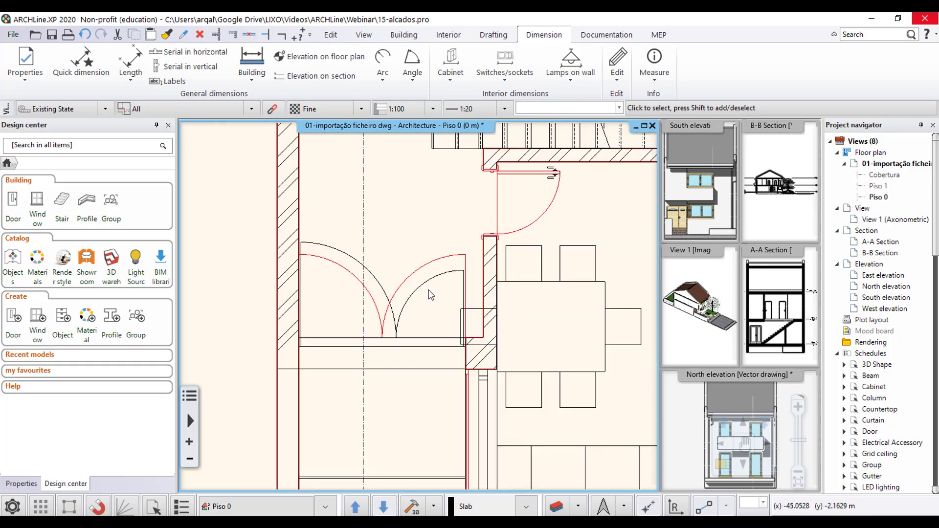
scroll(430, 294, "down", 8)
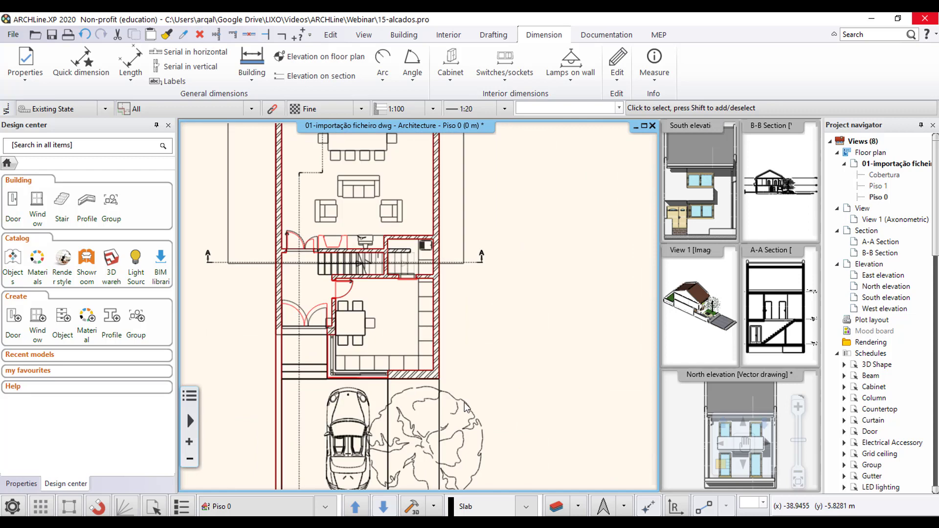
scroll(465, 407, "down", 5)
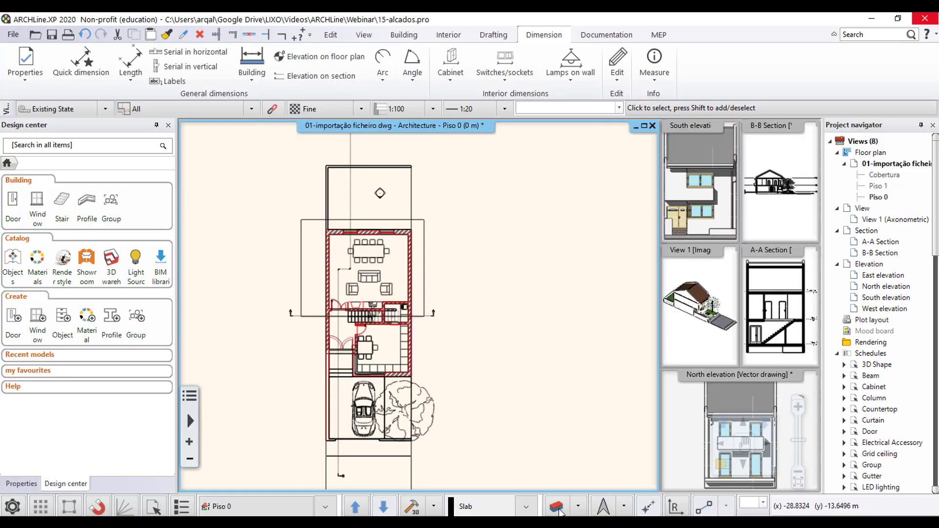
- Turn off all layers in the TIPOLOGIA_PB_final filter to hide the imported drawing
left_click(559, 510)
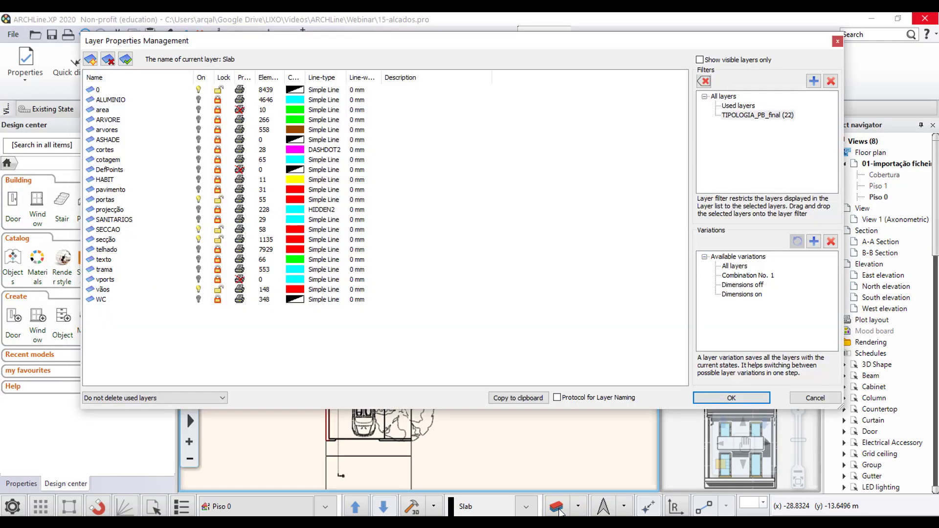
left_click(752, 118)
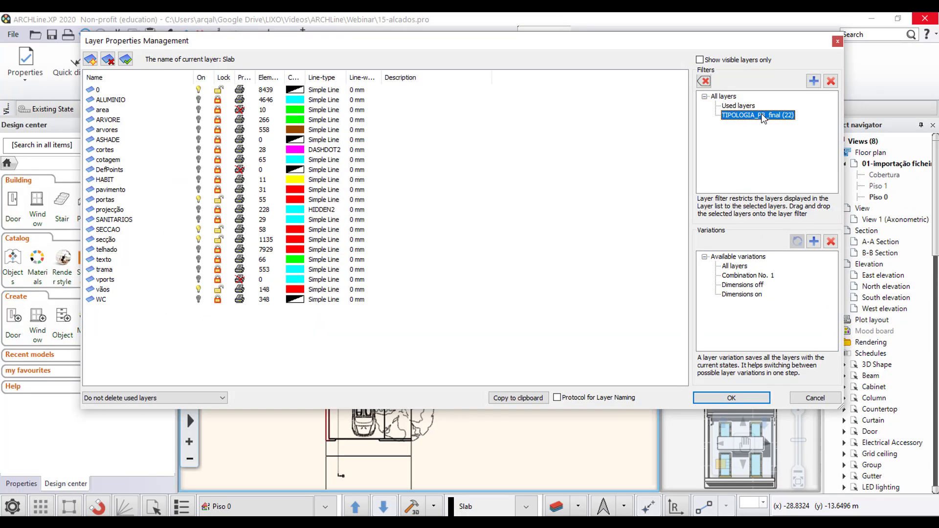
right_click(748, 118)
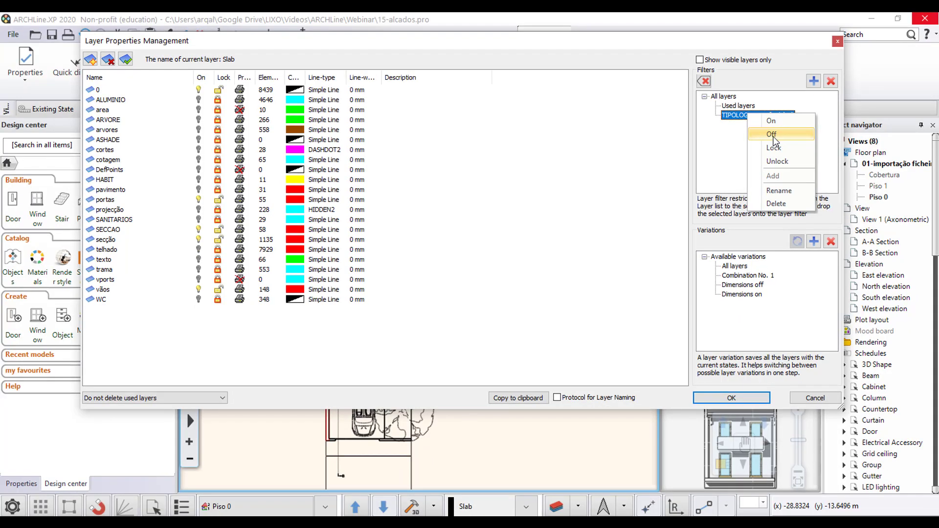
left_click(772, 135)
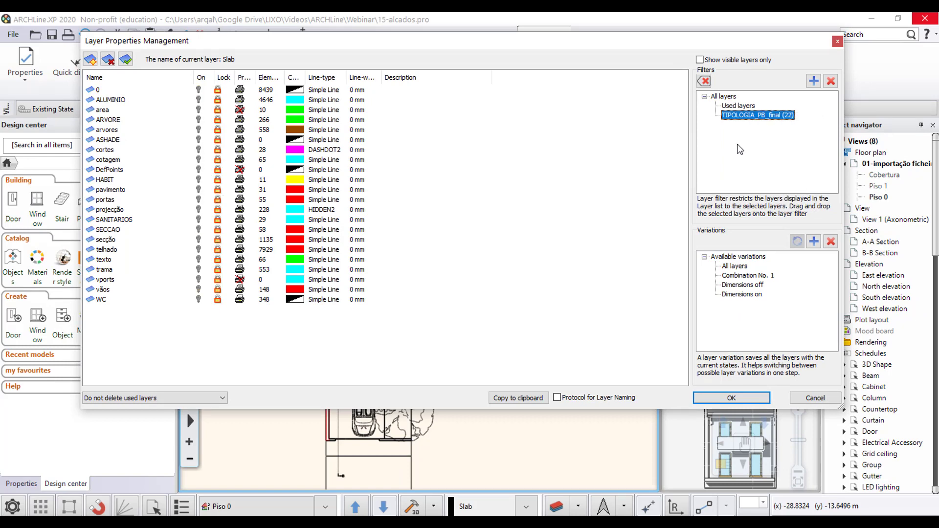
left_click(739, 400)
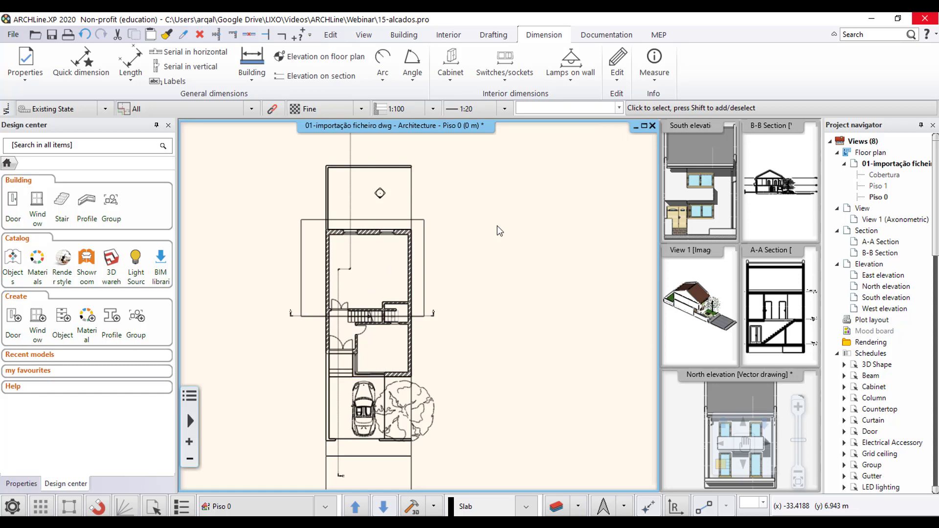
- Check the Piso 1 and Cobertura floor plans and return to Piso 0
scroll(435, 289, "down", 4)
scroll(429, 288, "up", 5)
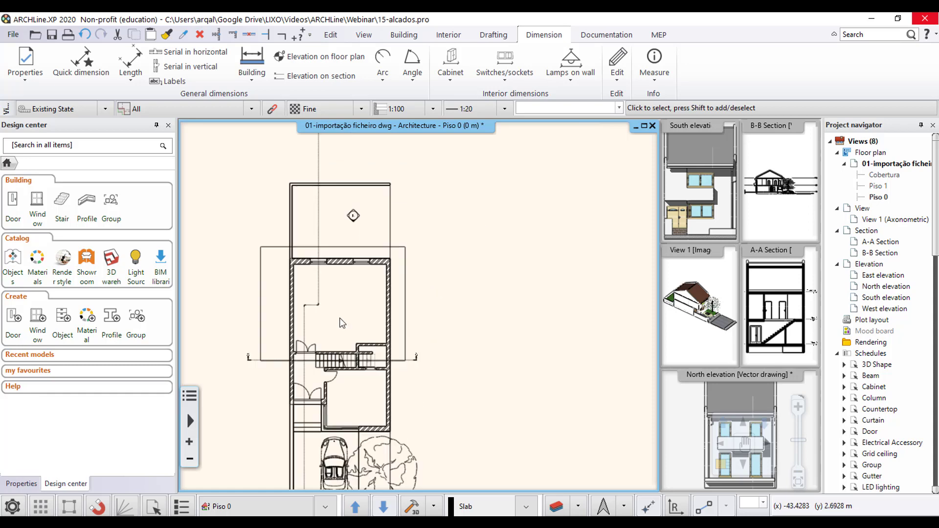
scroll(340, 318, "up", 1)
middle_click_drag(340, 318, 412, 265)
left_click(355, 513)
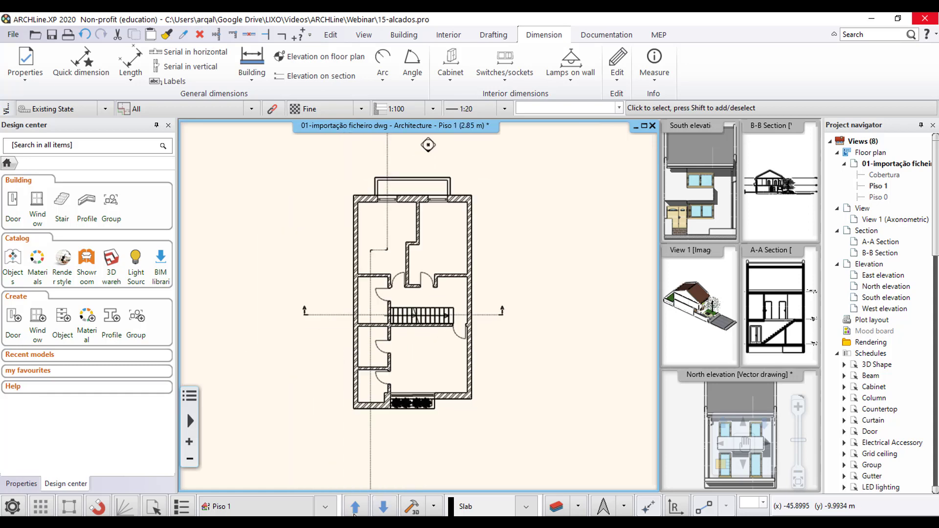
left_click(354, 512)
left_click(383, 509)
left_click(383, 509)
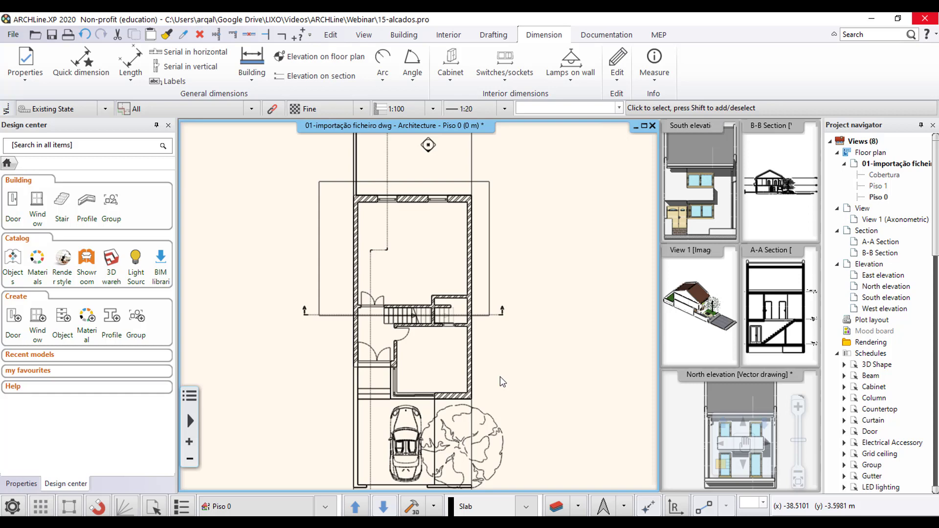
- Set the dimension style of the north wall's eastern window to show the width stacked over the height
scroll(450, 210, "up", 4)
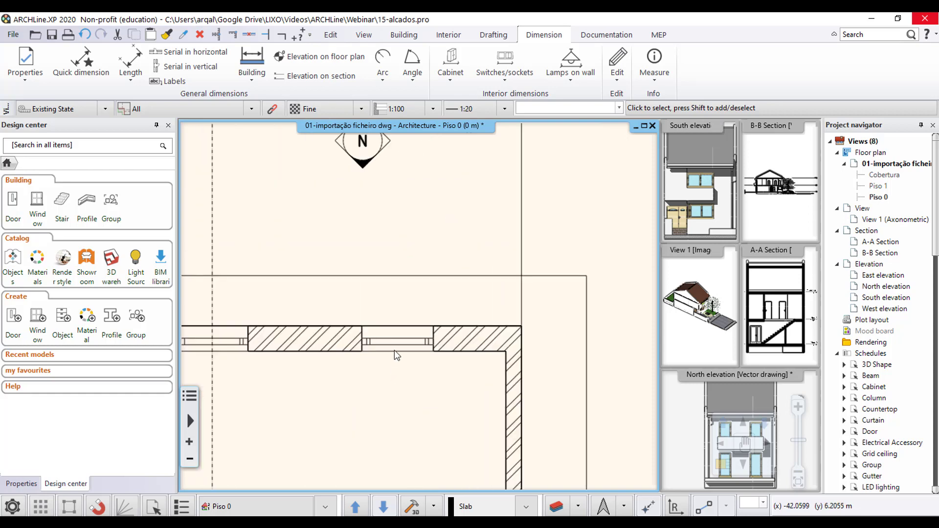
left_click(395, 350)
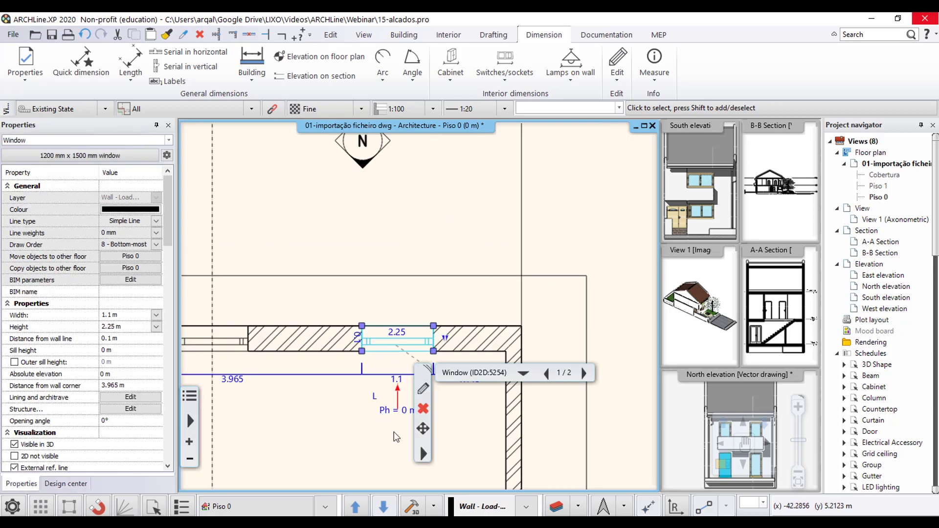
left_click(423, 391)
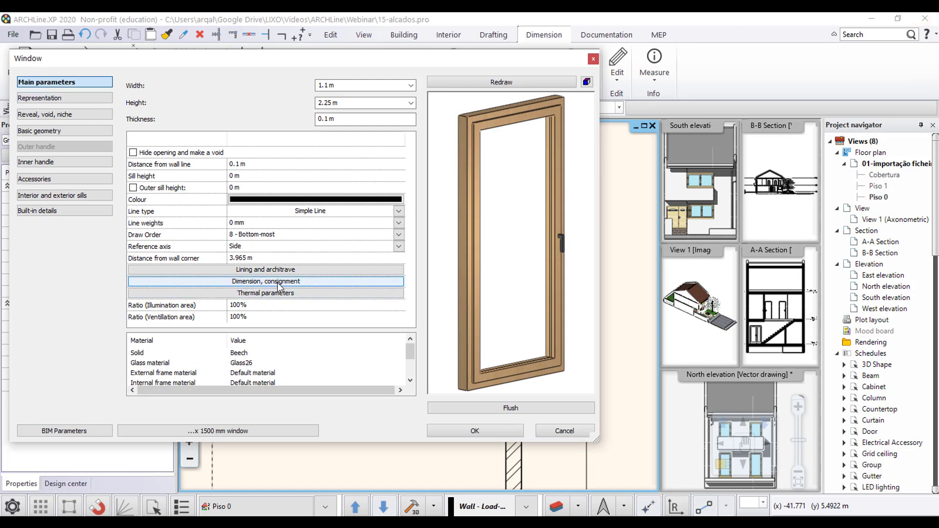
left_click(279, 286)
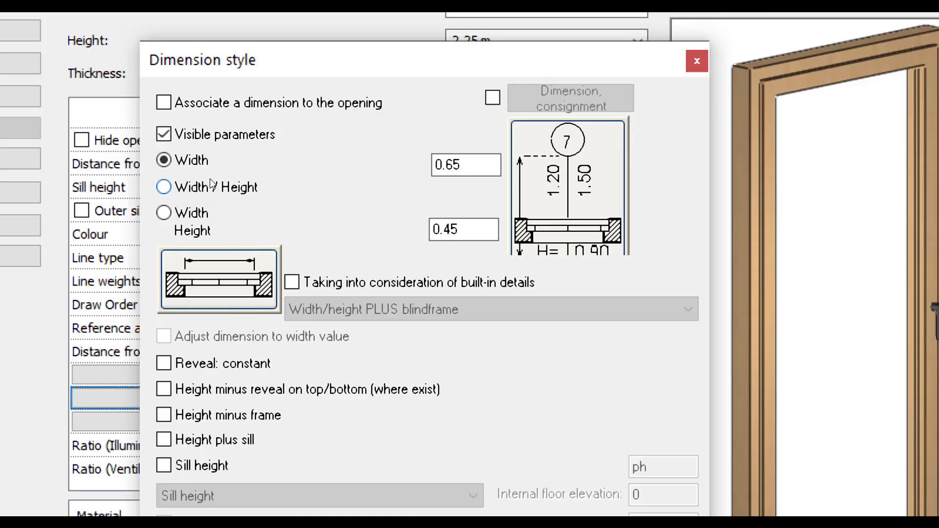
left_click(167, 211)
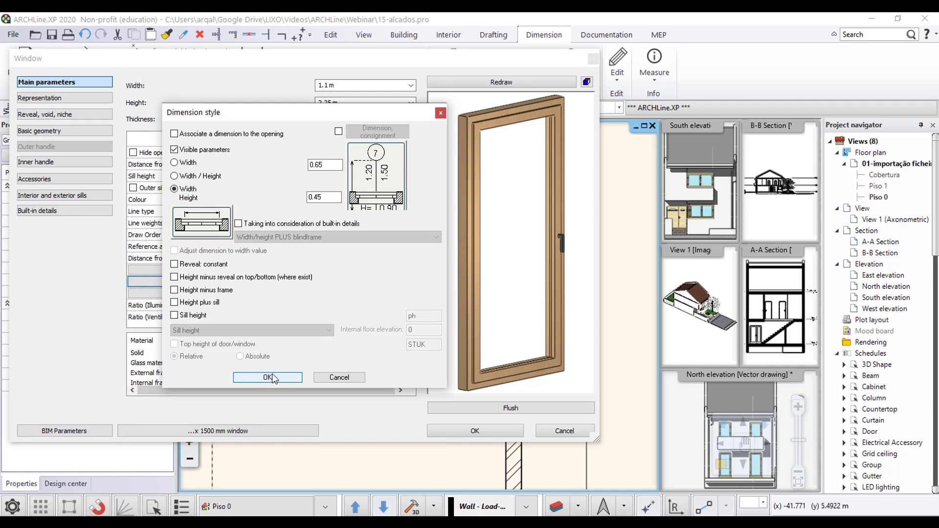
left_click(267, 377)
left_click(464, 433)
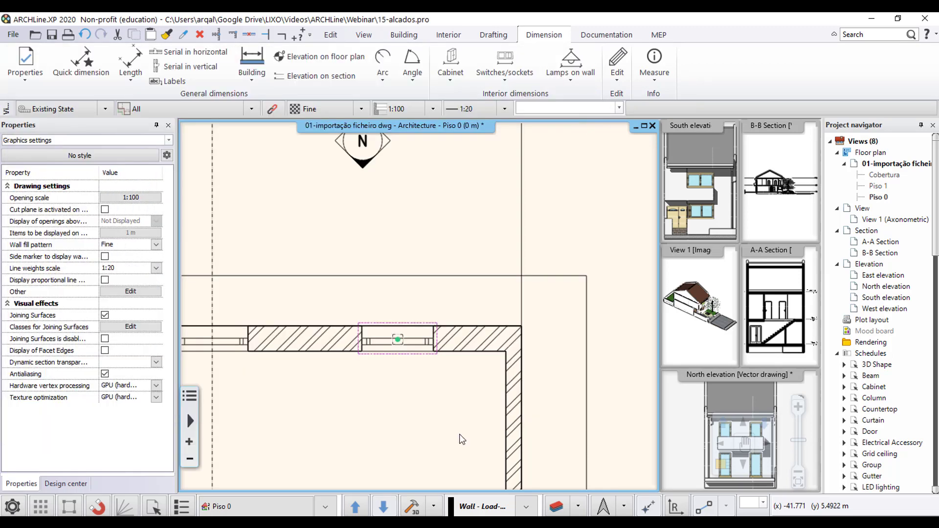
- Edit and apply the dimension style of the other window in the north wall
scroll(387, 338, "down", 2)
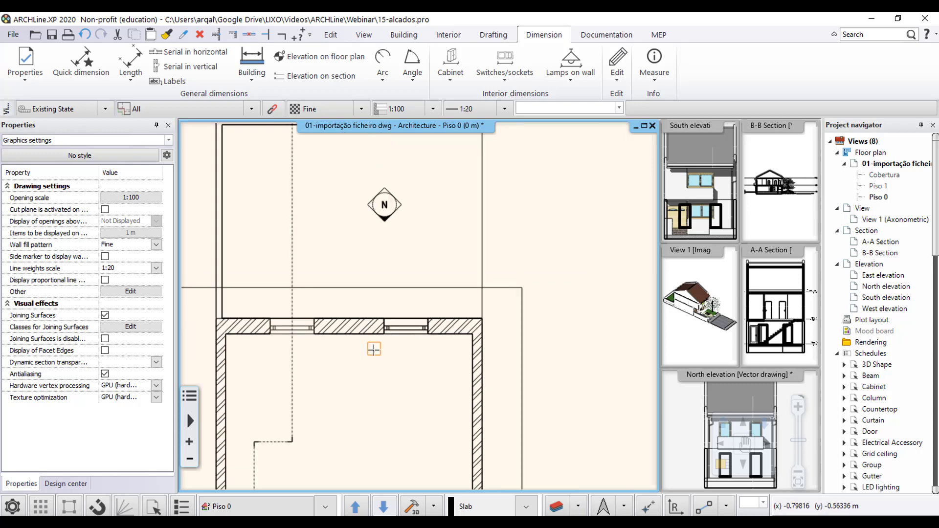
middle_click_drag(373, 348, 351, 302)
scroll(303, 292, "up", 2)
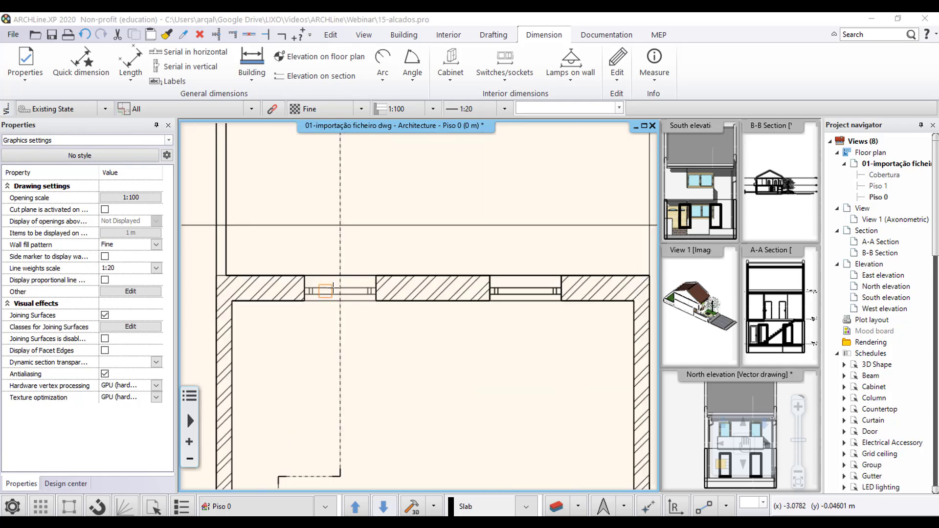
double_click(325, 292)
left_click(266, 281)
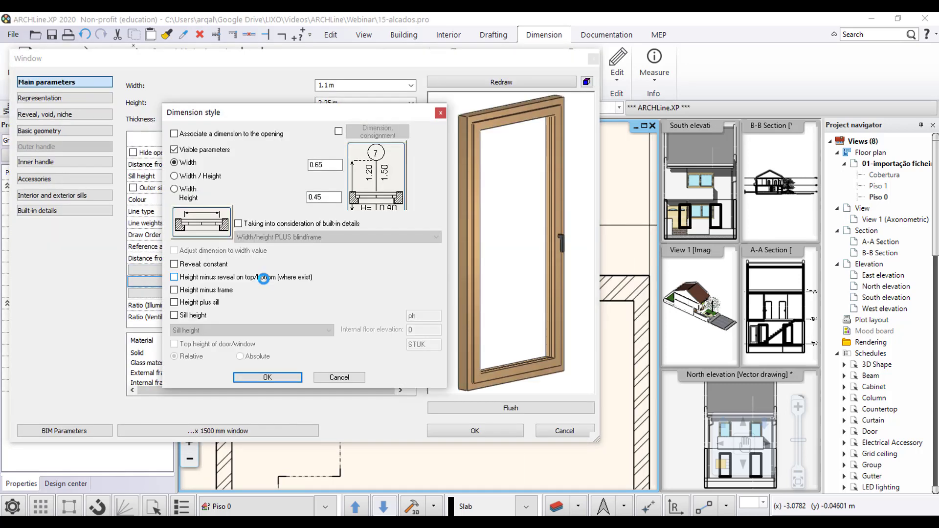
left_click(267, 377)
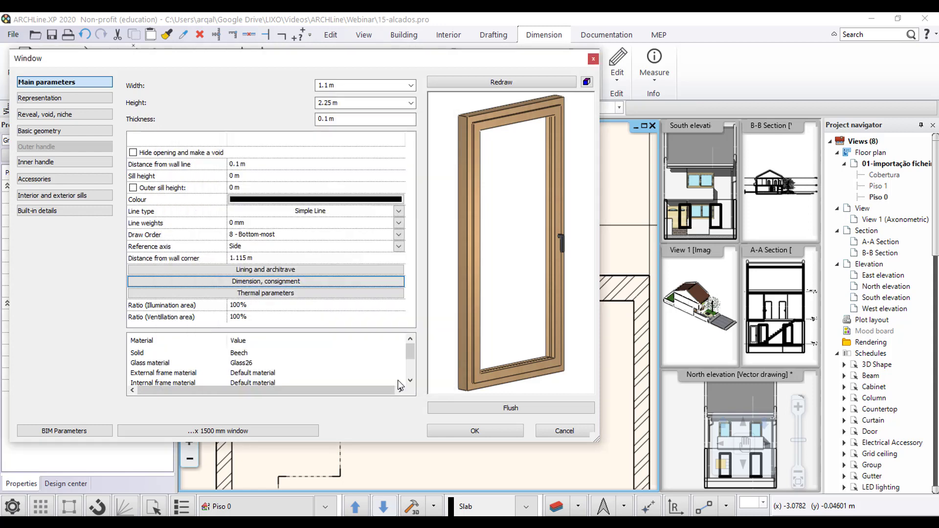
left_click(478, 431)
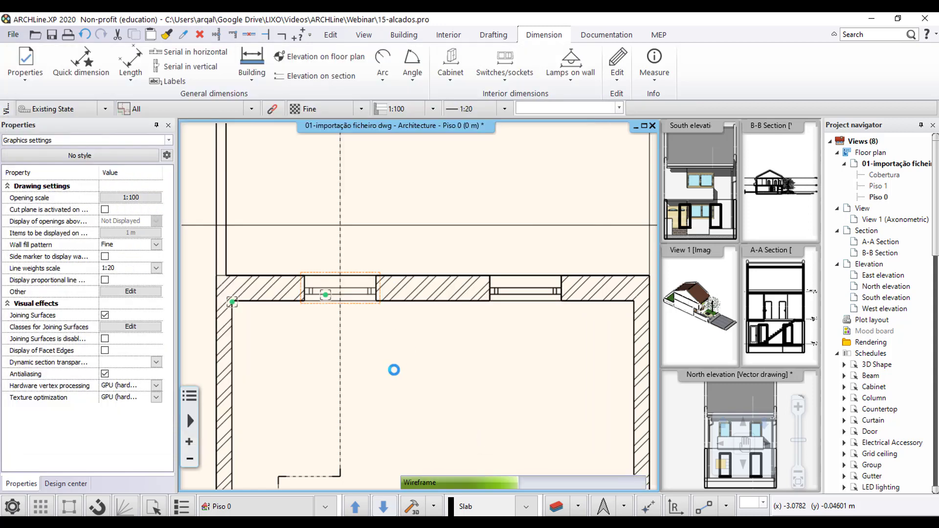
- Edit and apply the dimension style of the 1.55 m wide window beside the entrance steps, behind the parked car
scroll(391, 369, "down", 4)
middle_click_drag(419, 477, 367, 371)
scroll(366, 371, "up", 3)
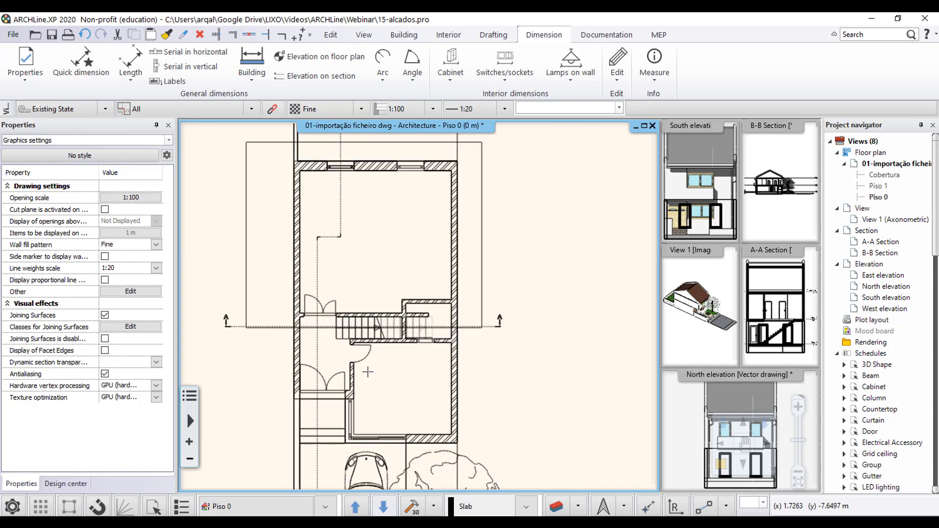
middle_click_drag(341, 435, 379, 327)
scroll(379, 327, "up", 2)
double_click(379, 327)
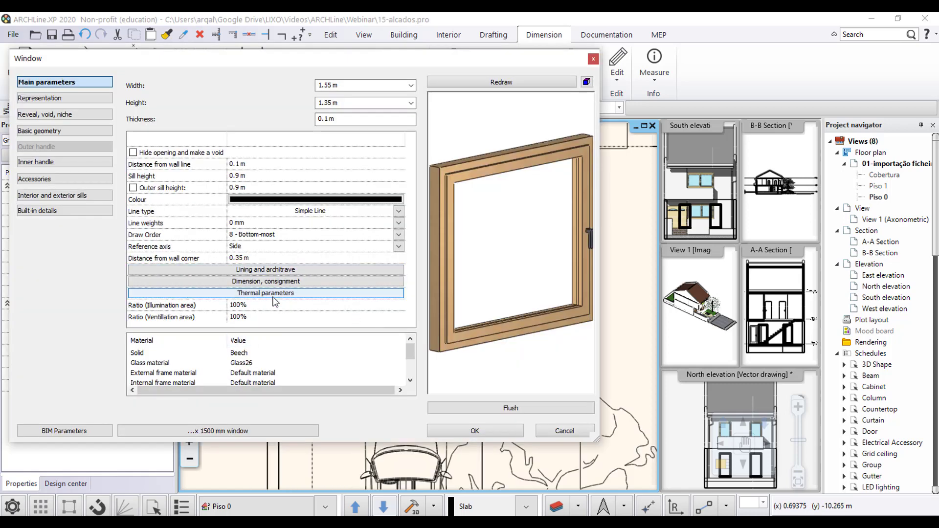
left_click(269, 282)
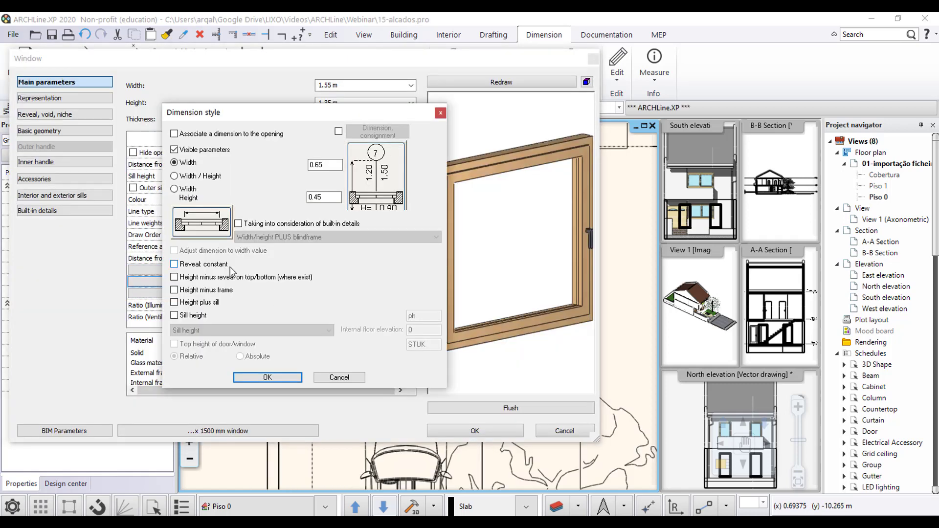
left_click(295, 379)
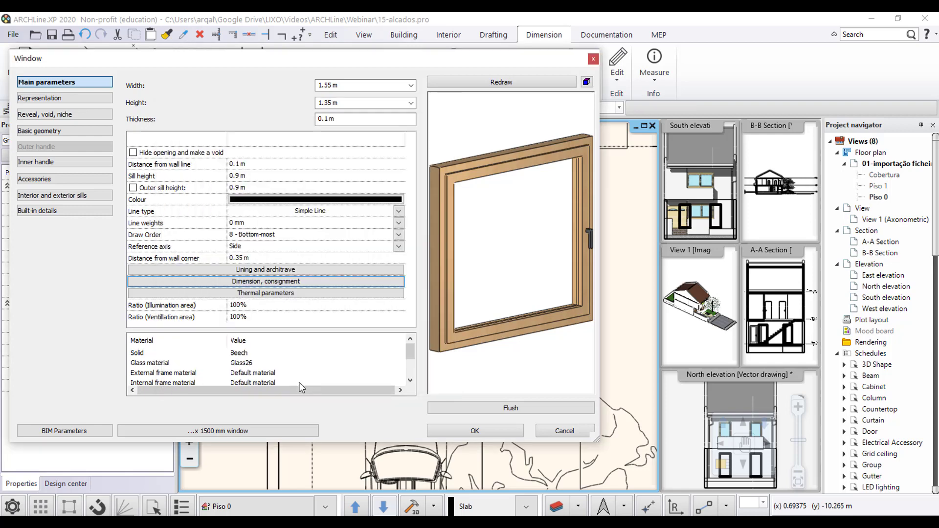
left_click(472, 432)
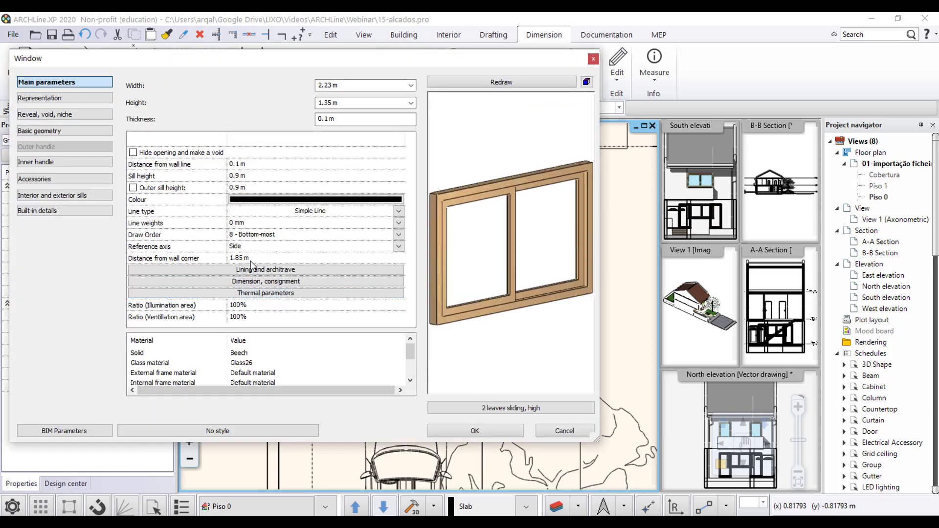
- Open and apply the dimension style of the 2.23 m wide sliding window behind the parked car
left_click(241, 284)
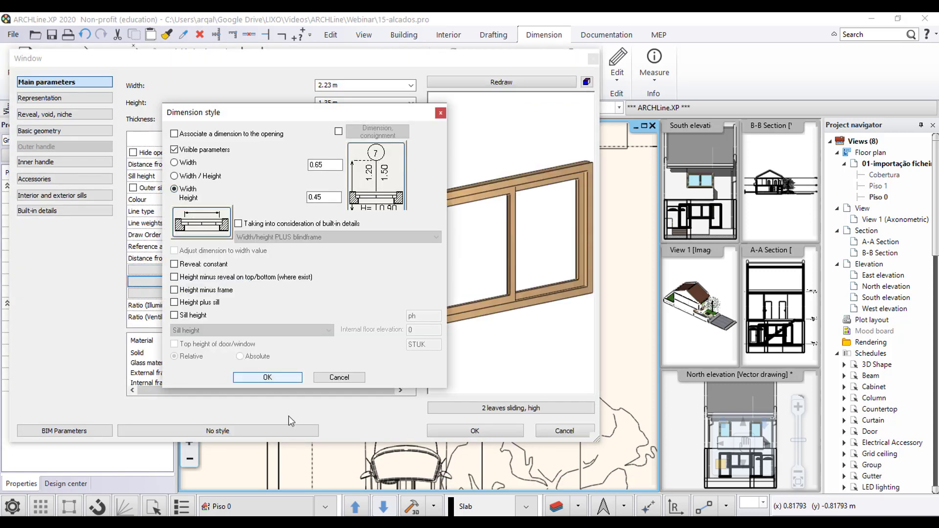
left_click(271, 377)
left_click(459, 431)
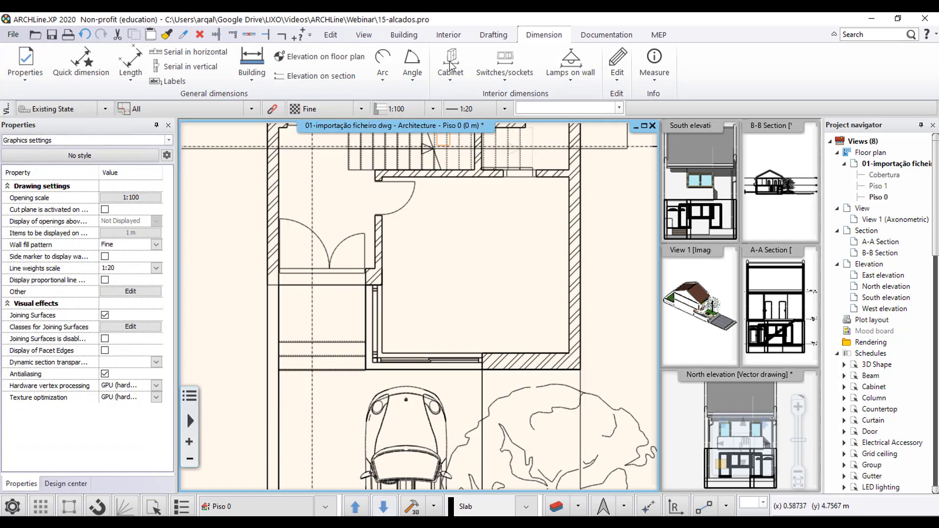
- Go up to the Piso 1 floor plan
scroll(464, 284, "down", 2)
middle_click_drag(472, 267, 410, 392)
scroll(399, 333, "down", 2)
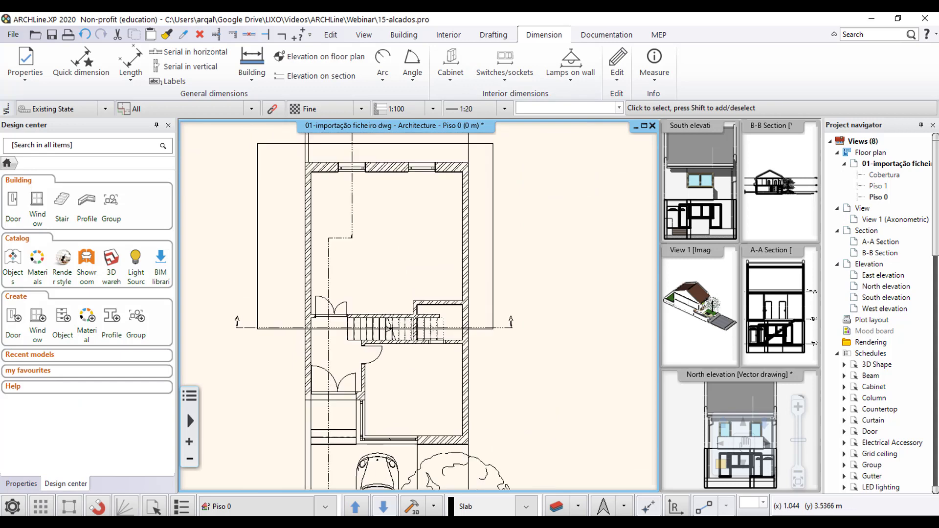
left_click(355, 508)
scroll(353, 332, "up", 1)
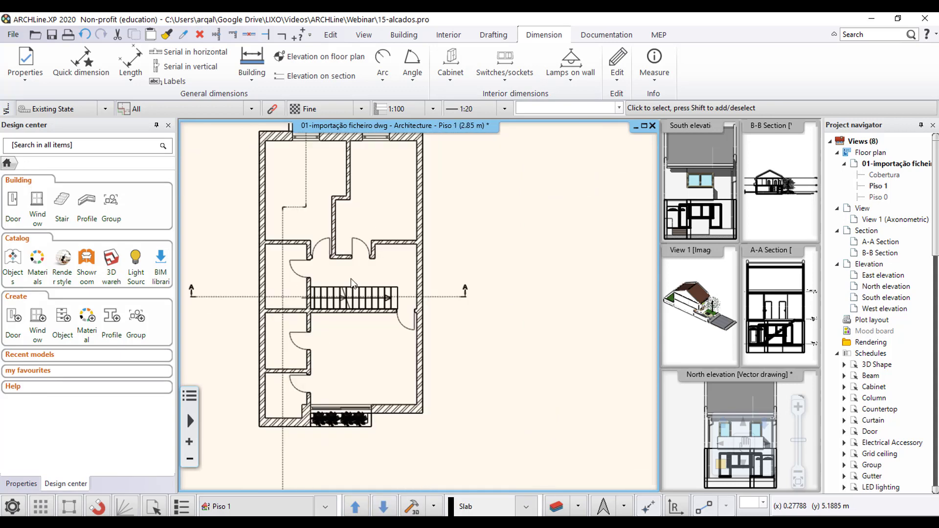
- Set the eastern door north of the stairs to width-over-height dimensioning, considering built-in details as Width/height MINUS door/window frame
left_click(376, 263)
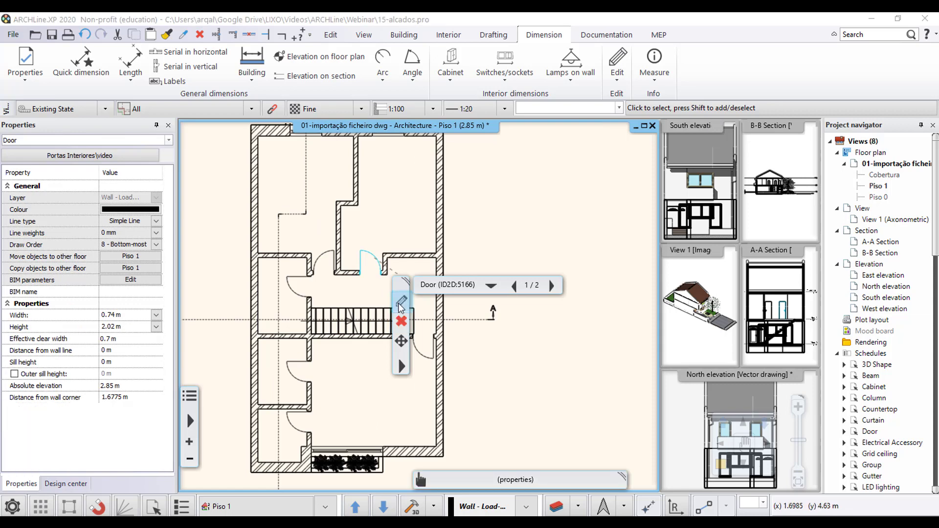
left_click(401, 307)
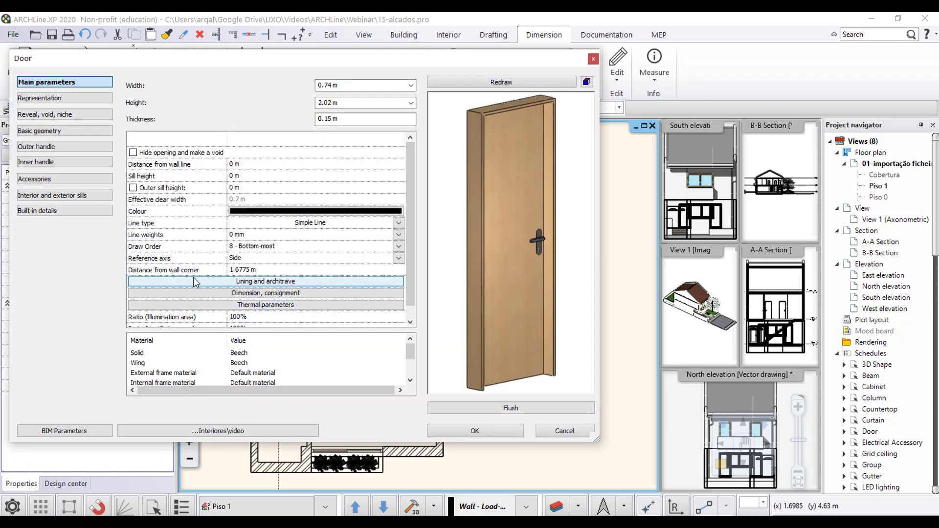
left_click(264, 293)
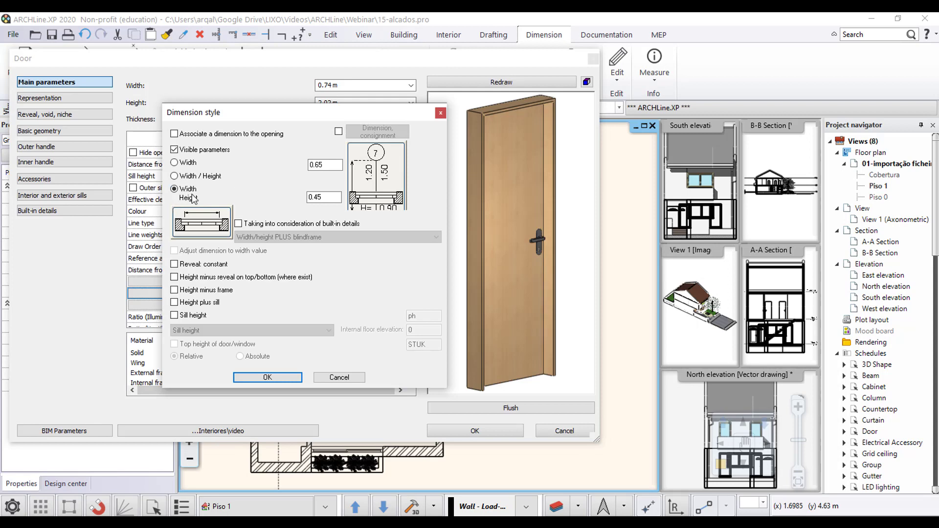
left_click(174, 190)
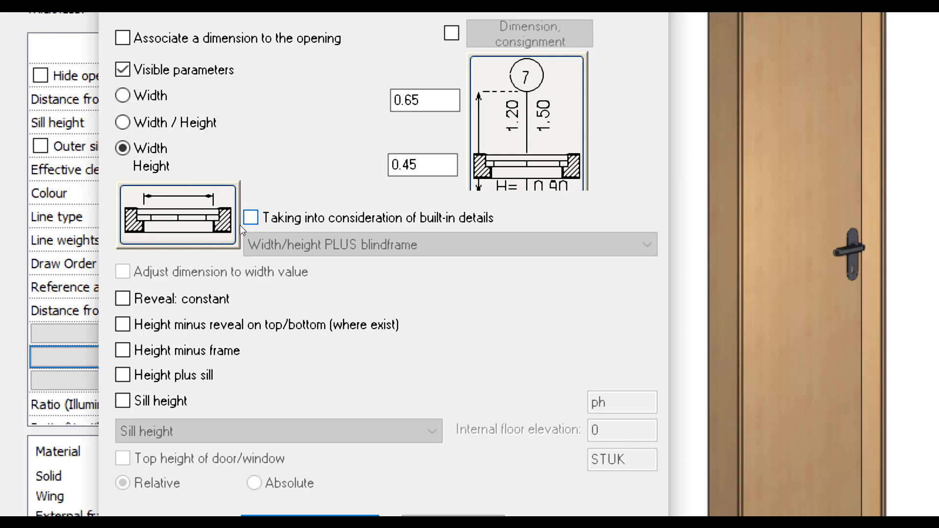
left_click(249, 219)
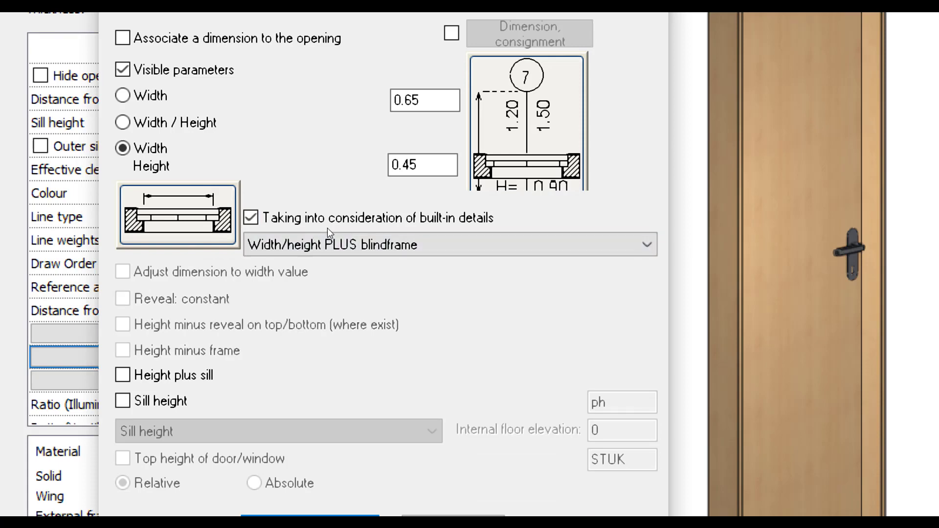
left_click(271, 235)
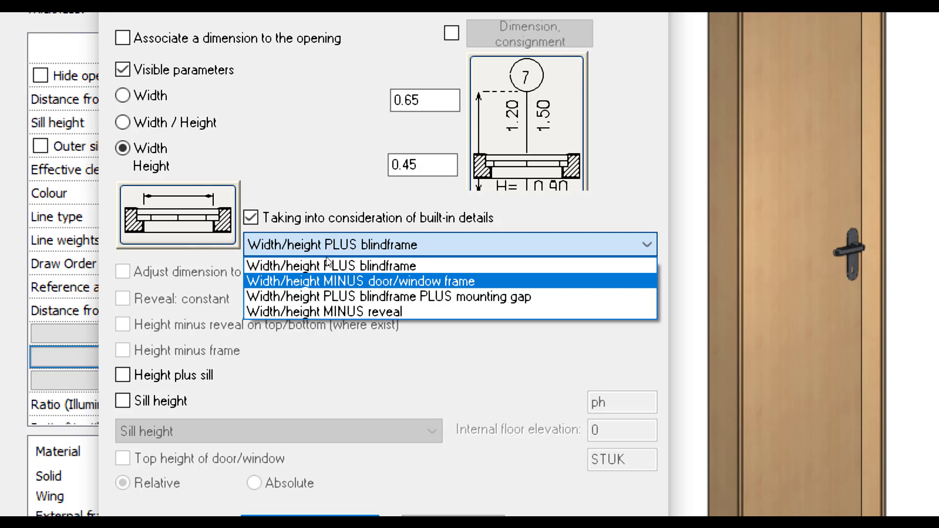
left_click(354, 253)
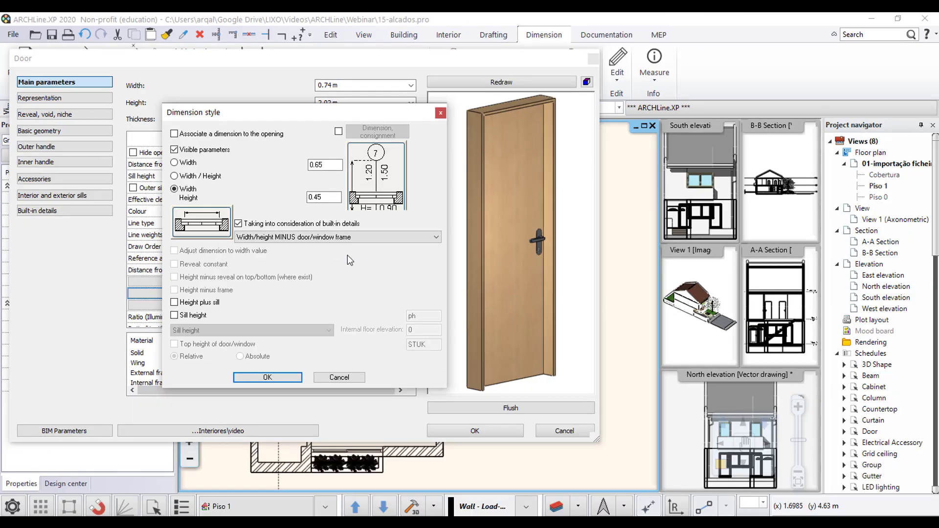
left_click(267, 377)
left_click(462, 431)
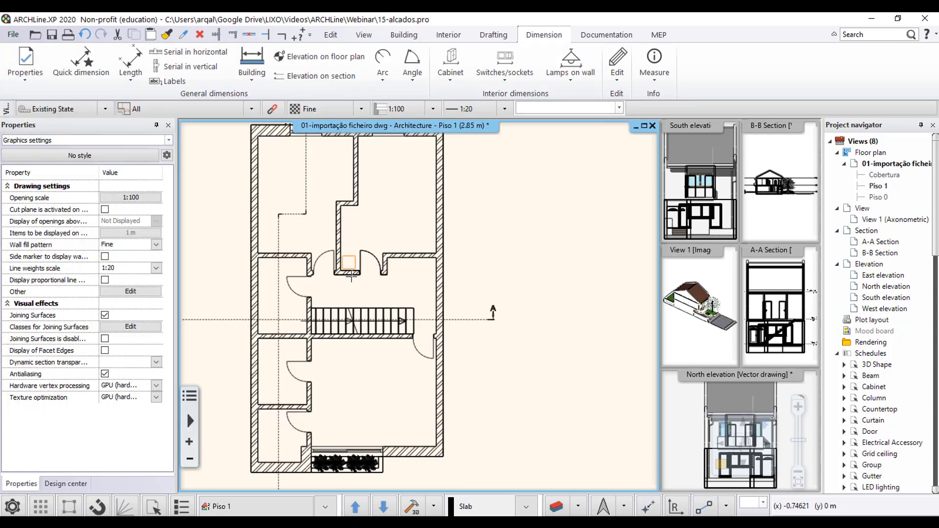
key("Escape")
- Copy all properties of the eastern door north of the stairs
middle_click_drag(386, 291, 385, 263)
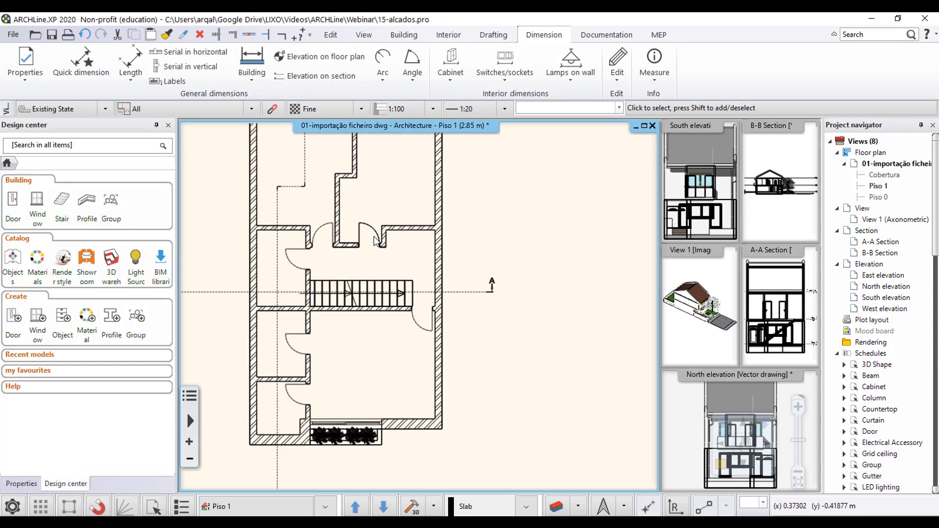
scroll(368, 230, "up", 1)
middle_click_drag(367, 230, 388, 196)
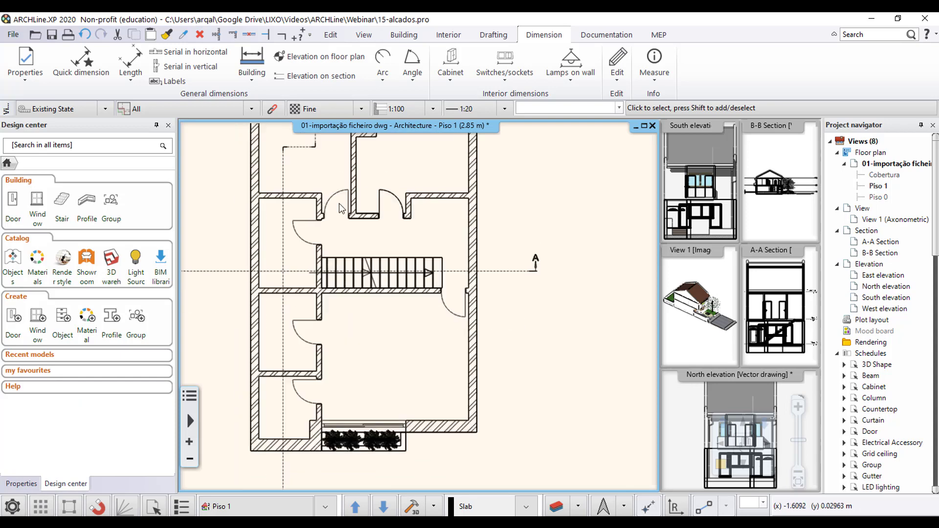
left_click(395, 203)
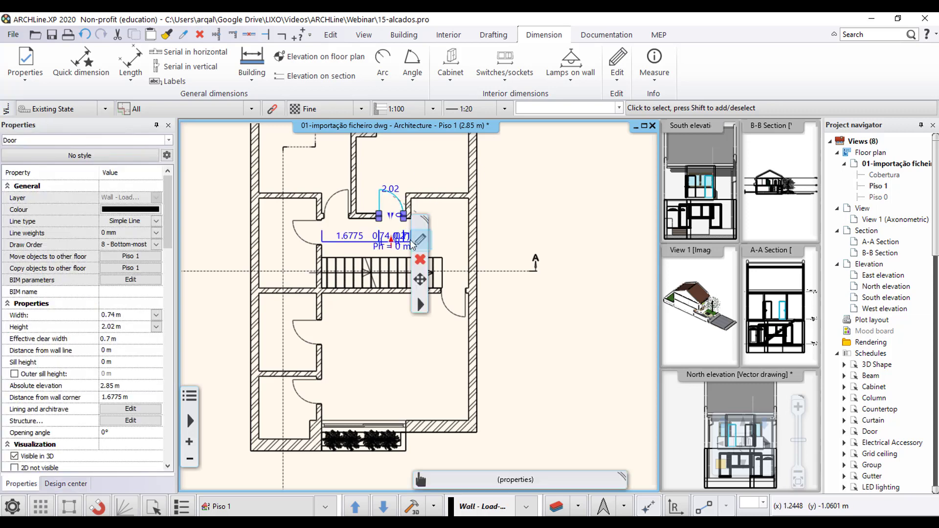
left_click(419, 241)
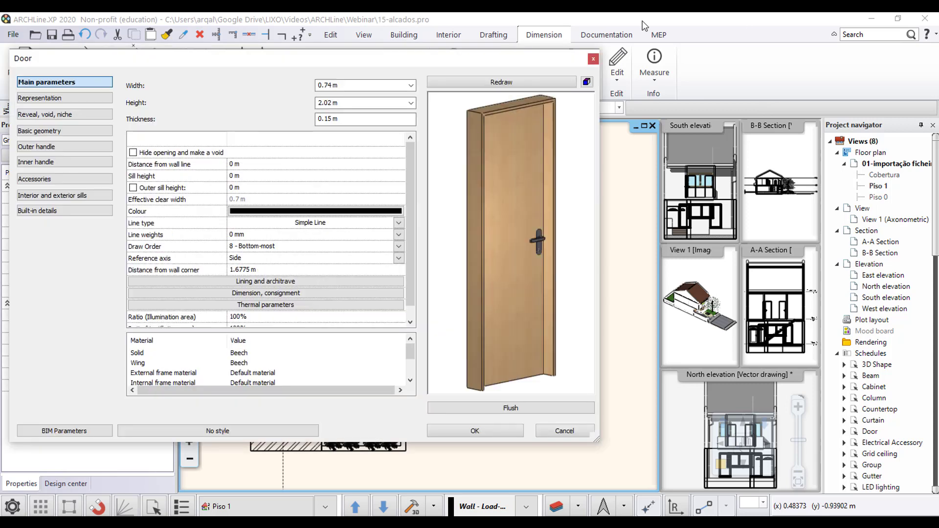
left_click(593, 59)
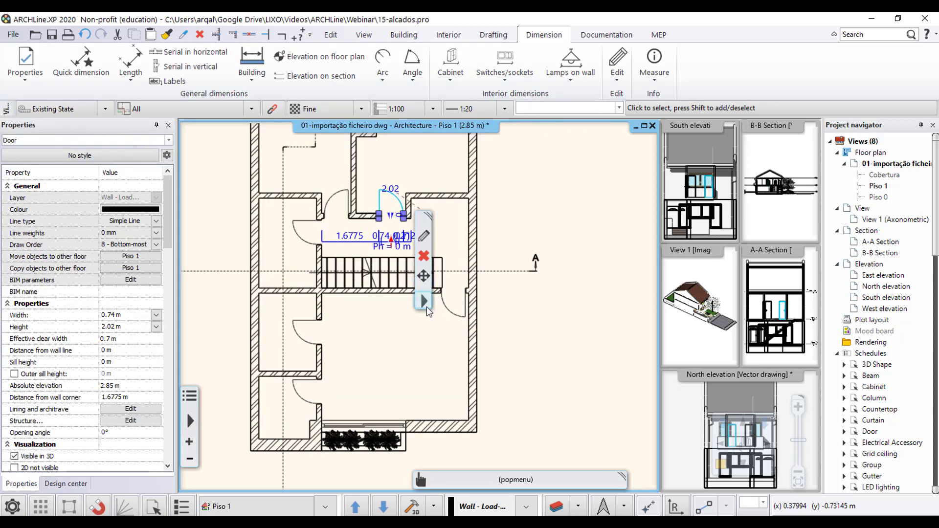
left_click(425, 302)
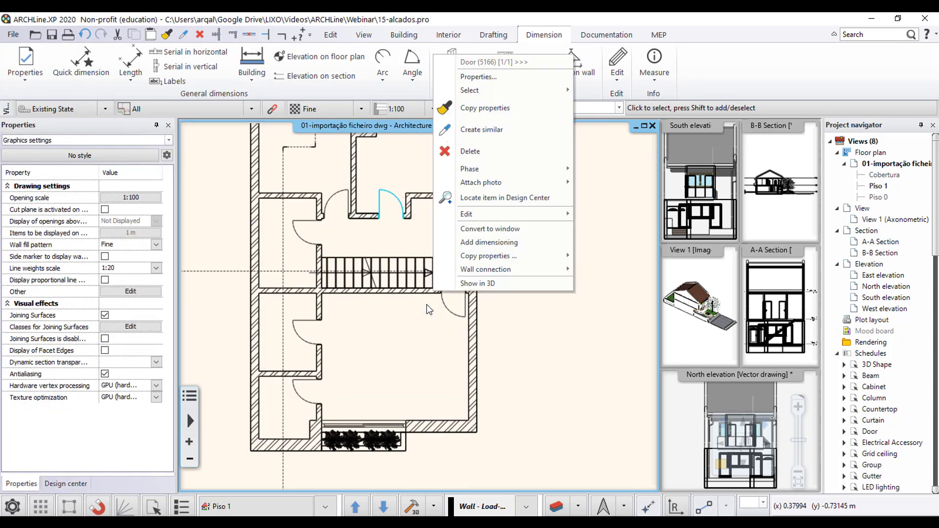
left_click(496, 108)
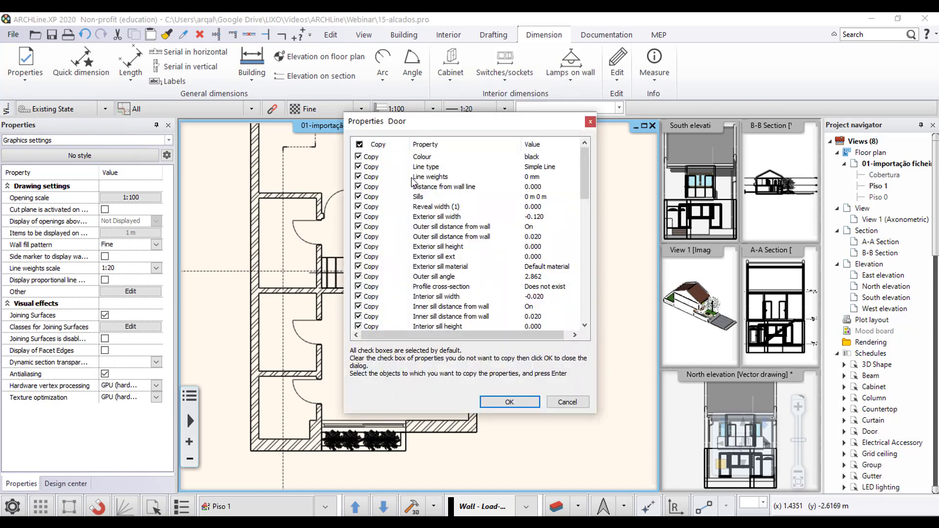
scroll(489, 313, "down", 2)
scroll(490, 313, "down", 3)
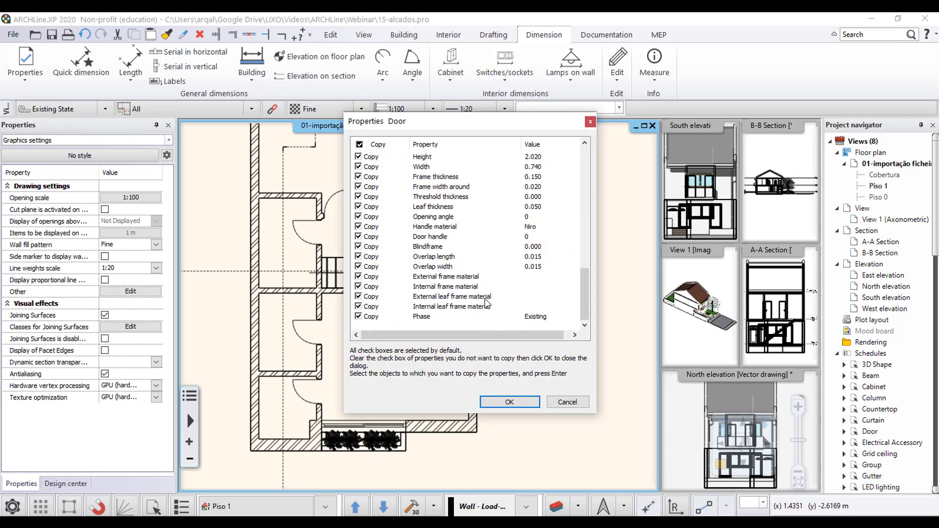
left_click(509, 402)
- Apply the copied properties to the other five doors on Piso 1 and finish copying
left_click(291, 231)
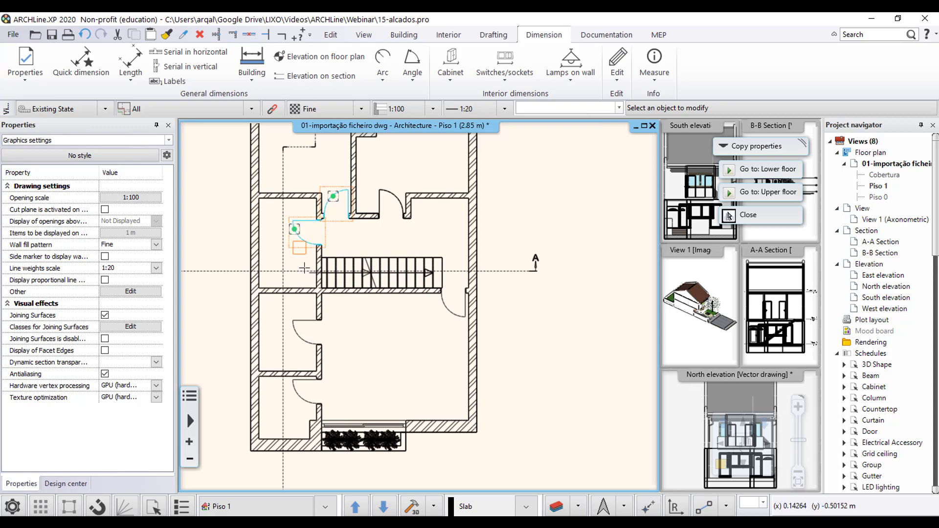
left_click(297, 334)
left_click(303, 400)
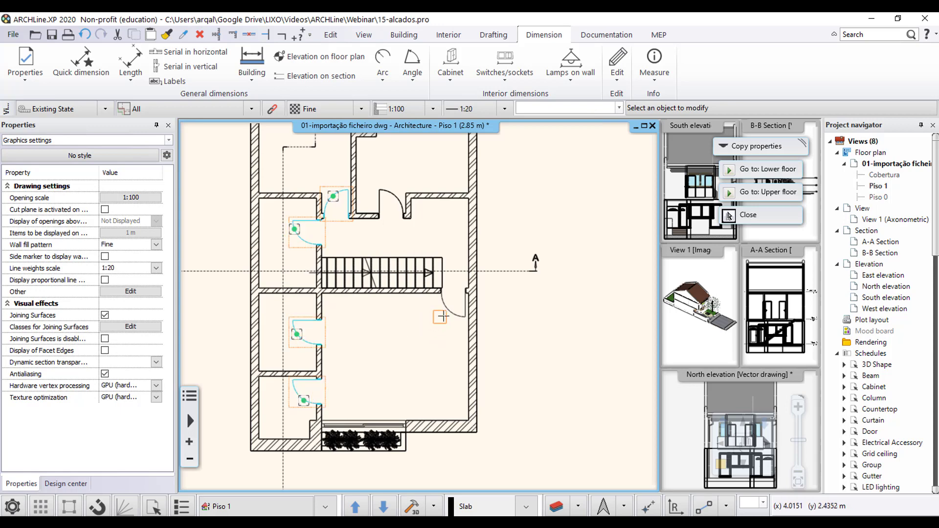
left_click(448, 311)
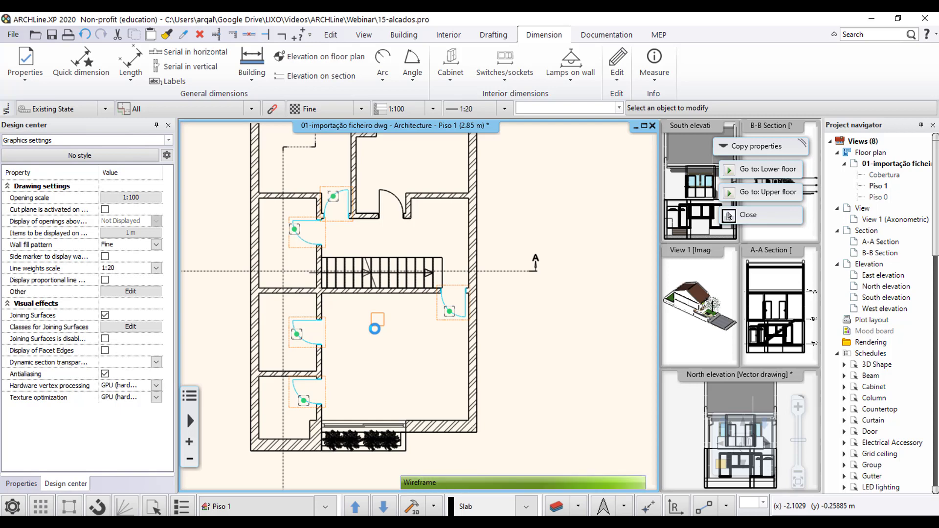
left_click(728, 216)
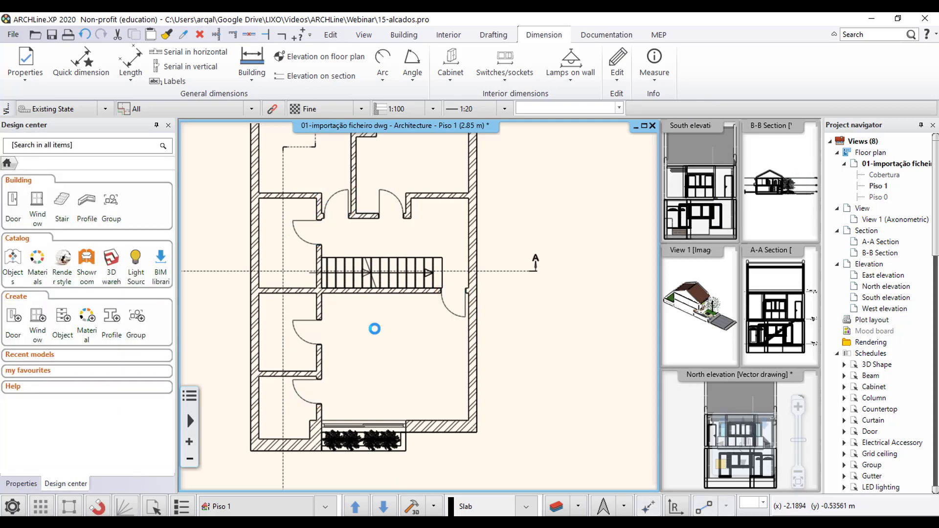
- Place a quick dimension of the northwest room's inner width just below the north wall
scroll(375, 328, "down", 2)
middle_click_drag(425, 245, 425, 309)
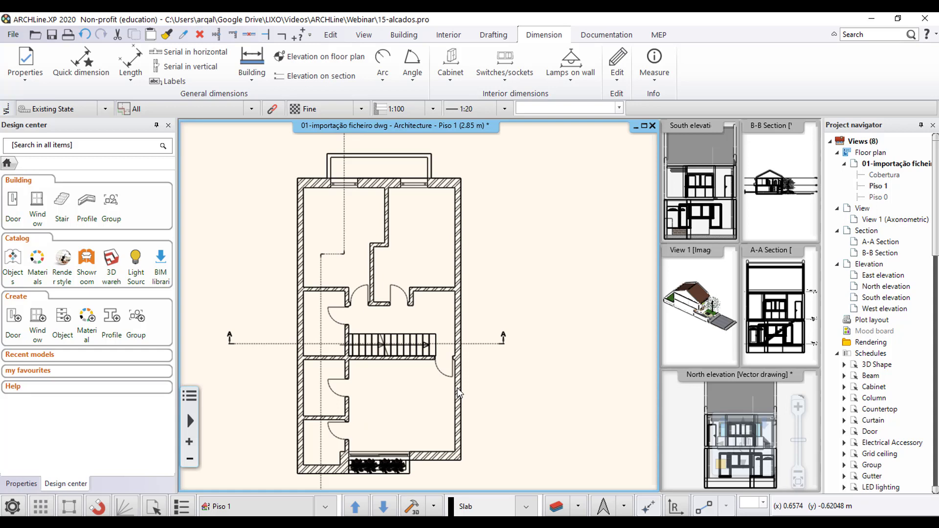
left_click(81, 61)
scroll(316, 193, "up", 3)
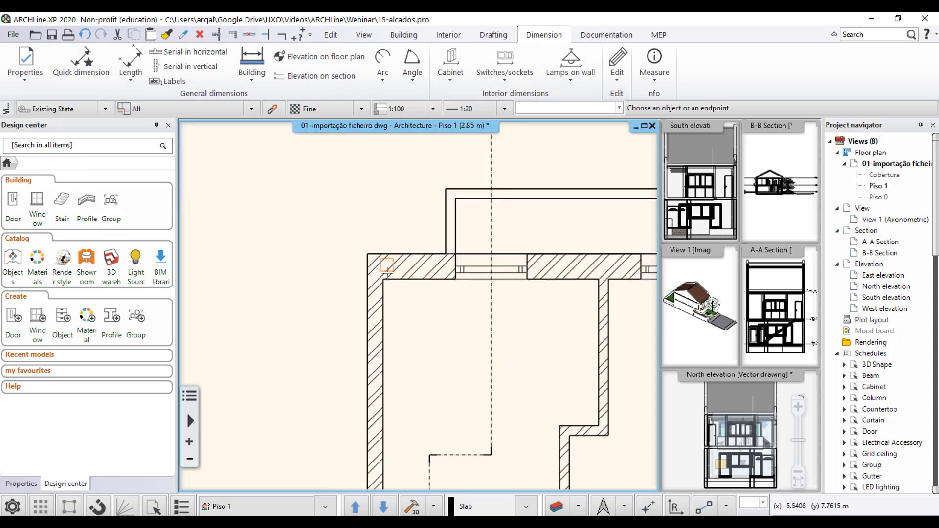
left_click(409, 279)
left_click(472, 305)
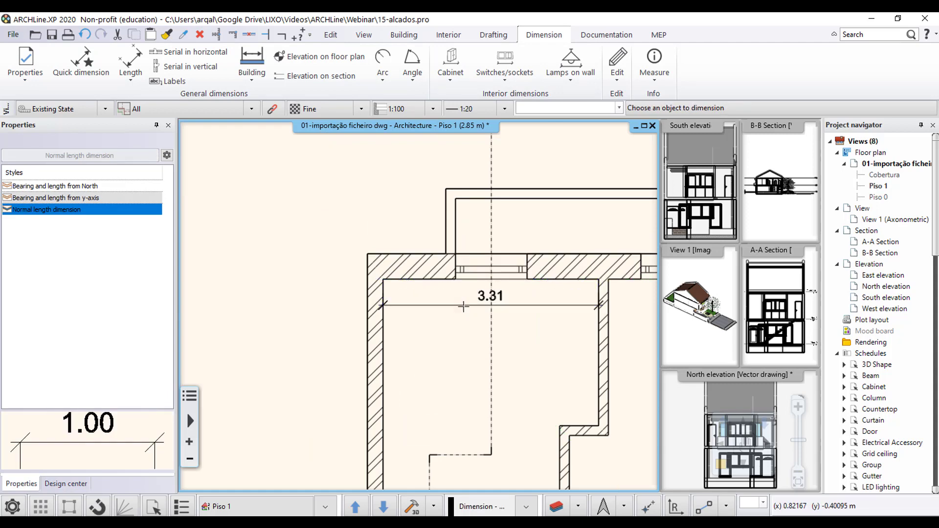
middle_click_drag(455, 312, 385, 301)
left_click(406, 267)
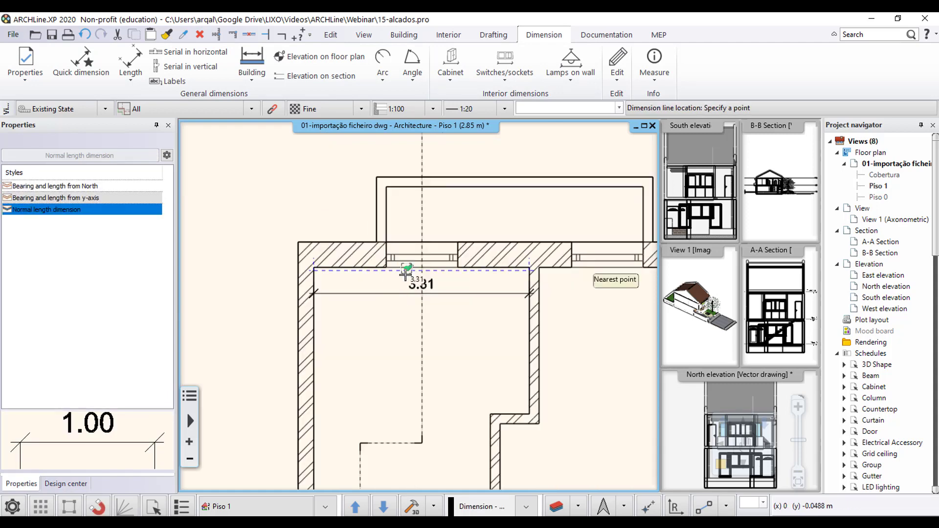
key("Escape")
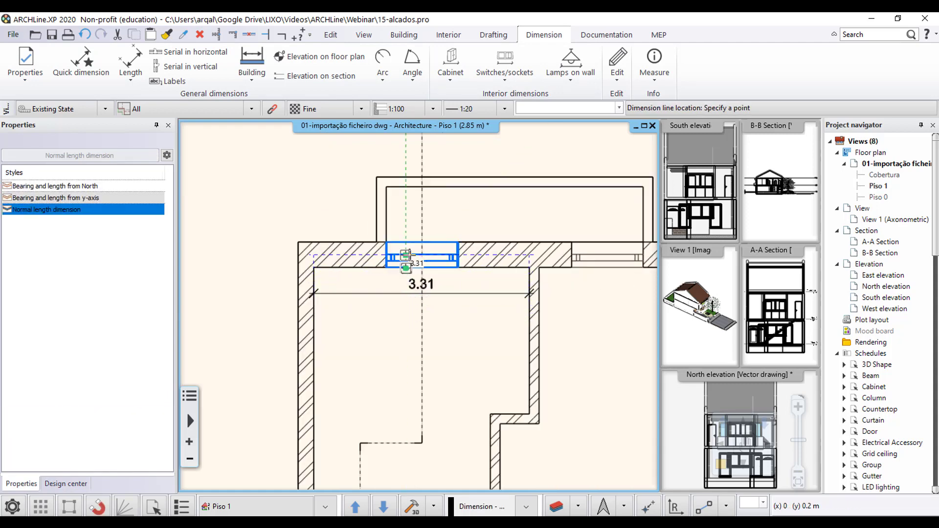
left_click(410, 265)
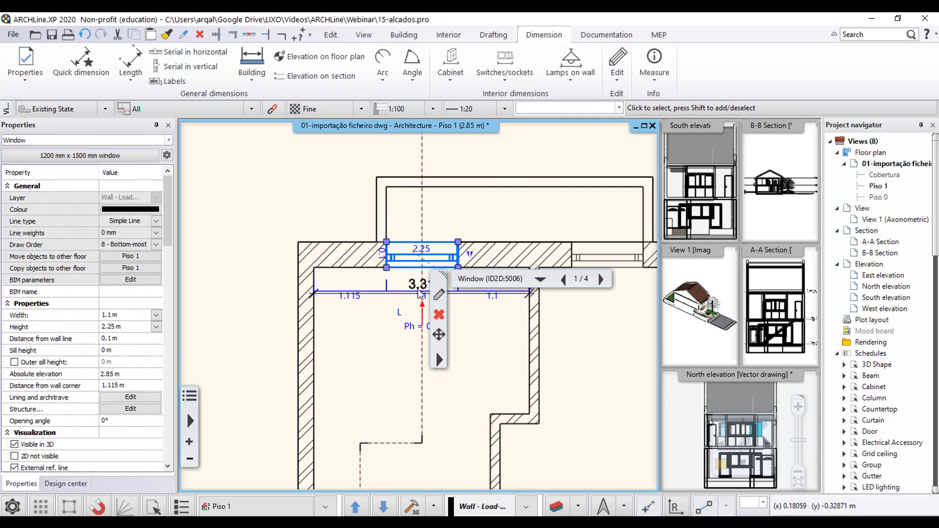
- Place a quick dimension of the northwest room's window width below the room-width dimension
left_click(80, 63)
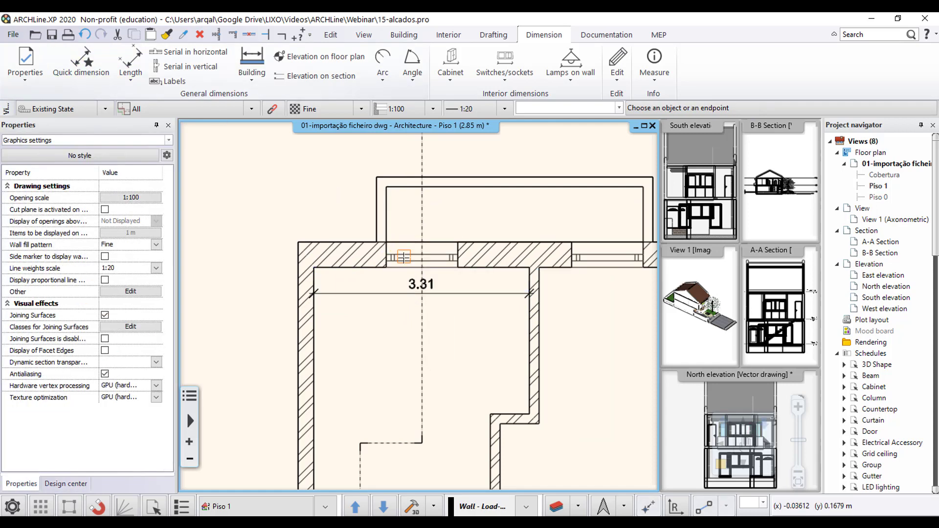
left_click(407, 252)
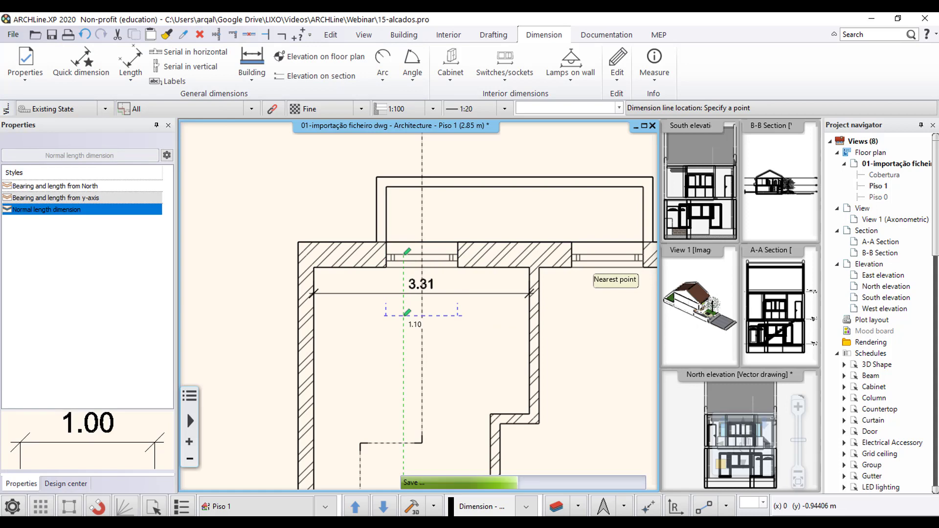
left_click(406, 313)
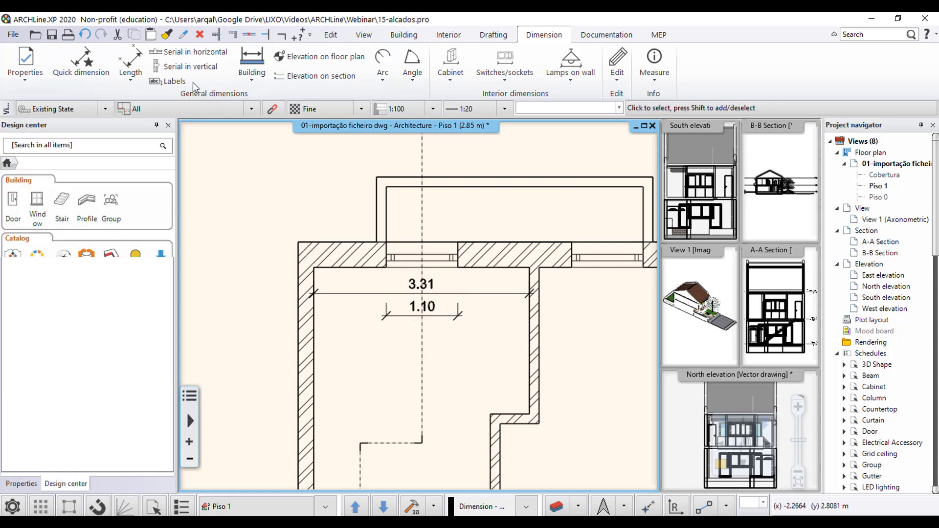
- Place a length dimension from the northwest room's inner corner to the window's near edge, below the window-width dimension
left_click(130, 62)
left_click(314, 267)
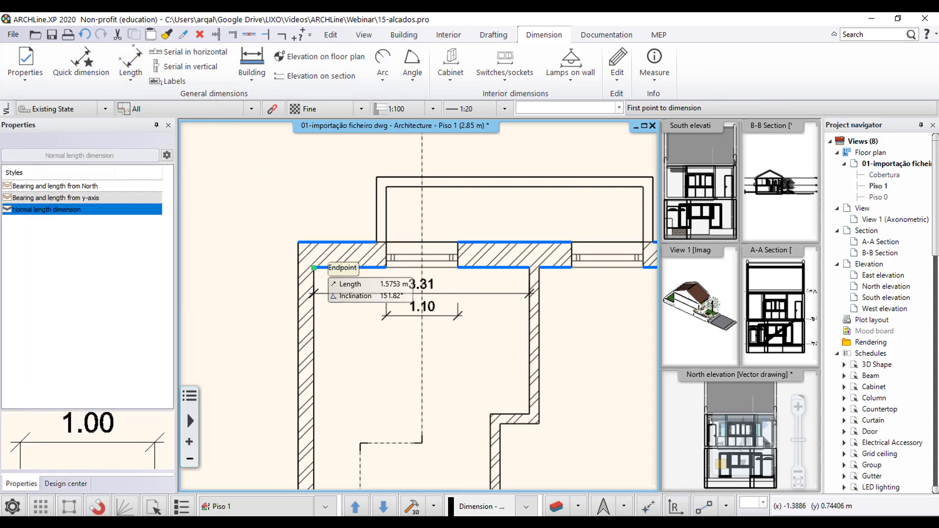
left_click(386, 268)
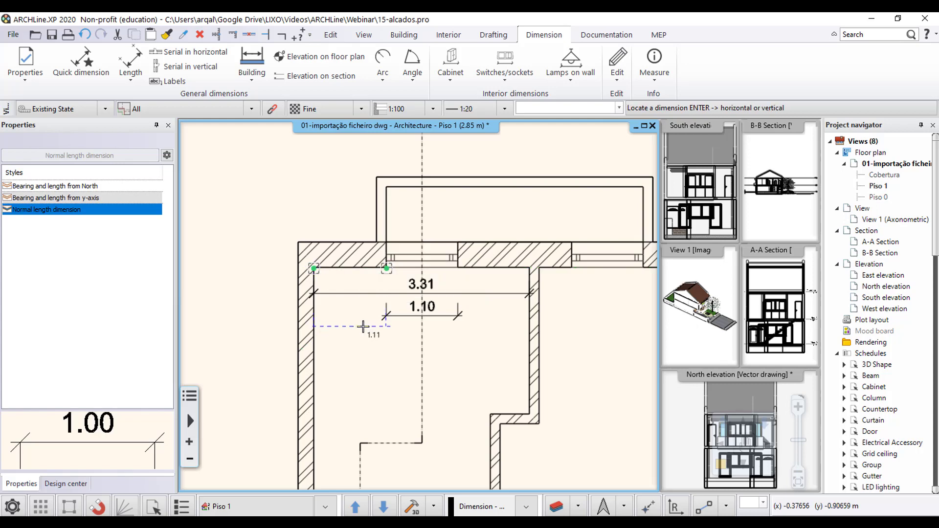
left_click(362, 325)
- Add a length dimension of the northwest room's window width in line with the adjacent wall-segment dimension and leave the command
left_click(458, 267)
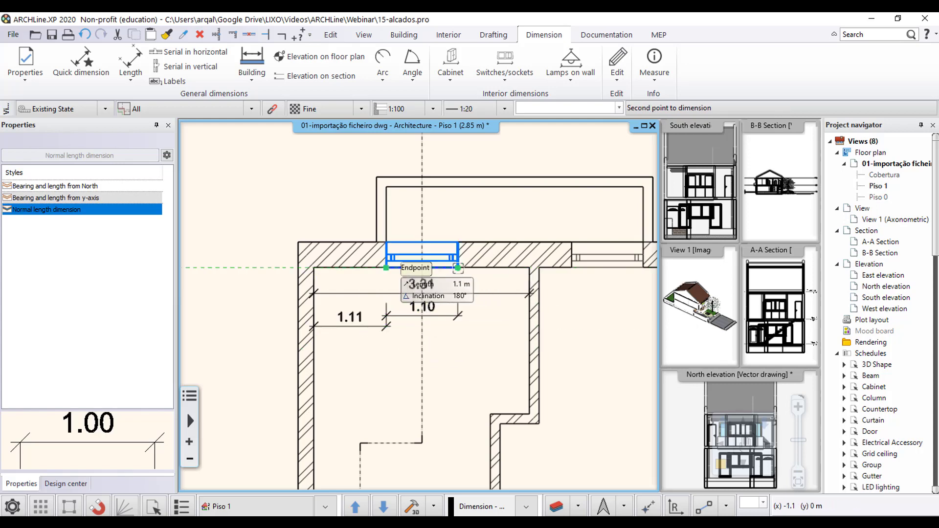
left_click(387, 268)
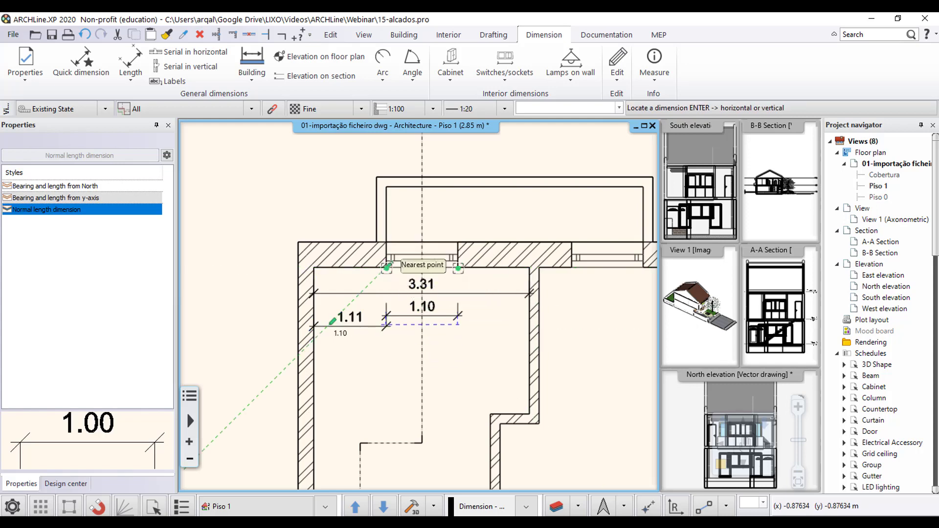
left_click(313, 326)
key("Escape")
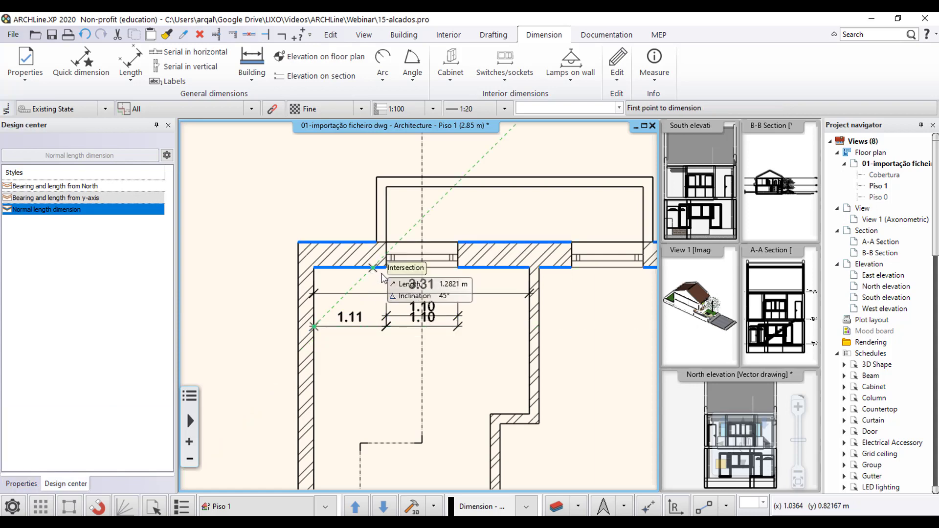
- Undo the length and quick dimensions placed in the northwest room
key("ctrl+z")
key("ctrl+z")
key("ctrl+z")
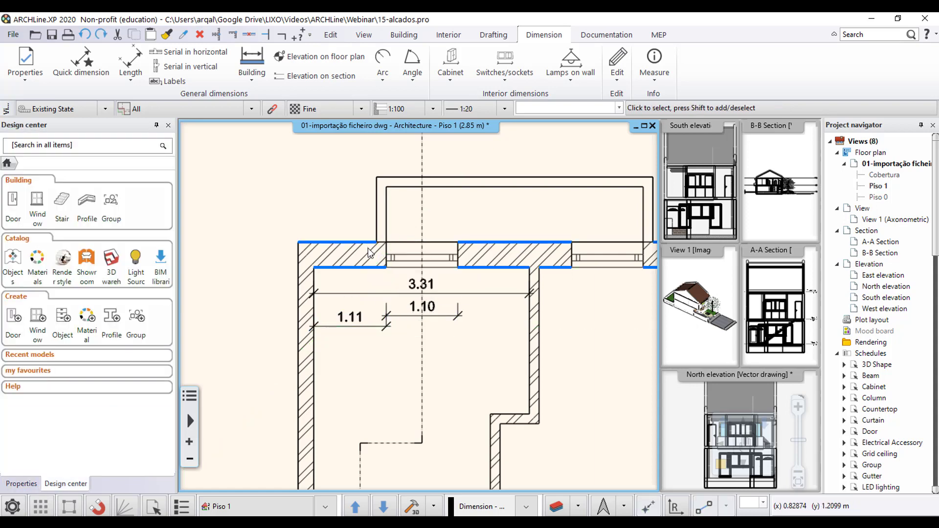
key("ctrl+z")
- Start building dimensioning for all walls and go through the commands to execute, from wall endpoints to the overall external dimension
scroll(372, 247, "down", 5)
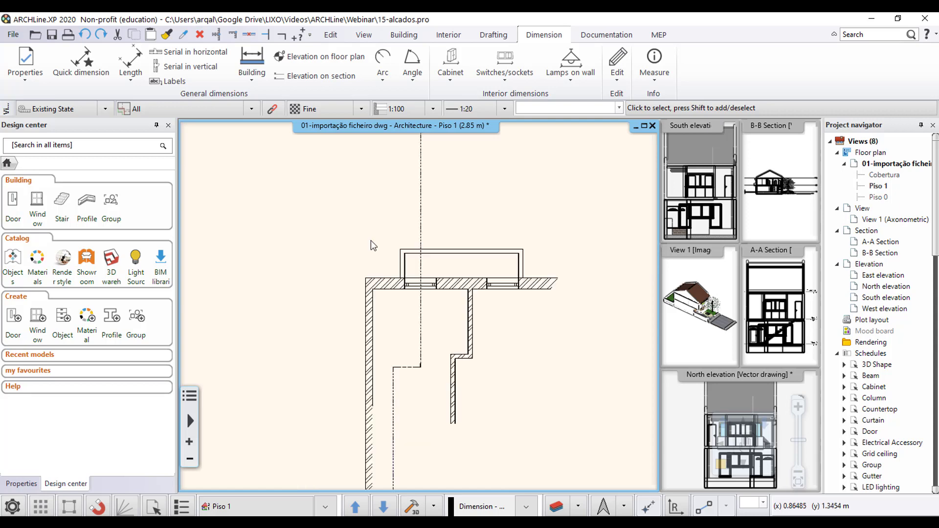
middle_click_drag(469, 226, 357, 93)
left_click(458, 212)
scroll(447, 182, "down", 1)
middle_click_drag(447, 176, 442, 229)
key("Escape")
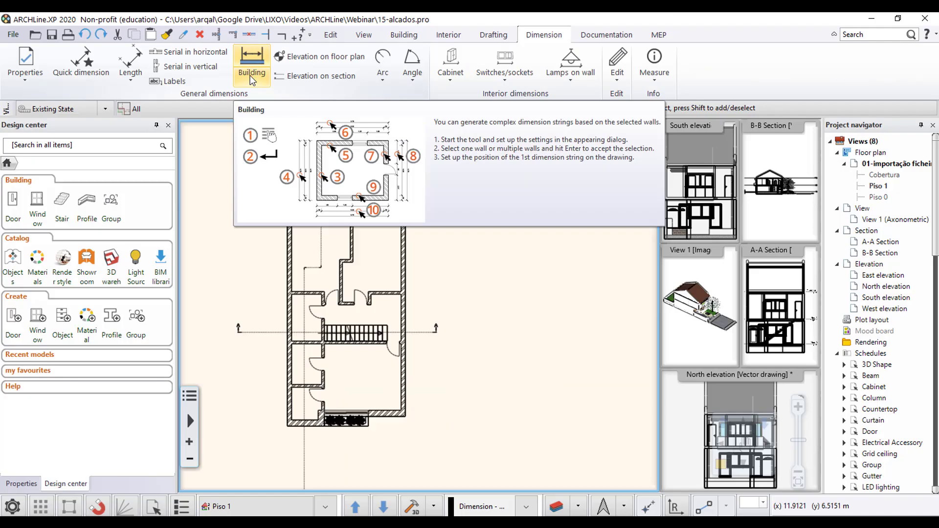
left_click(252, 74)
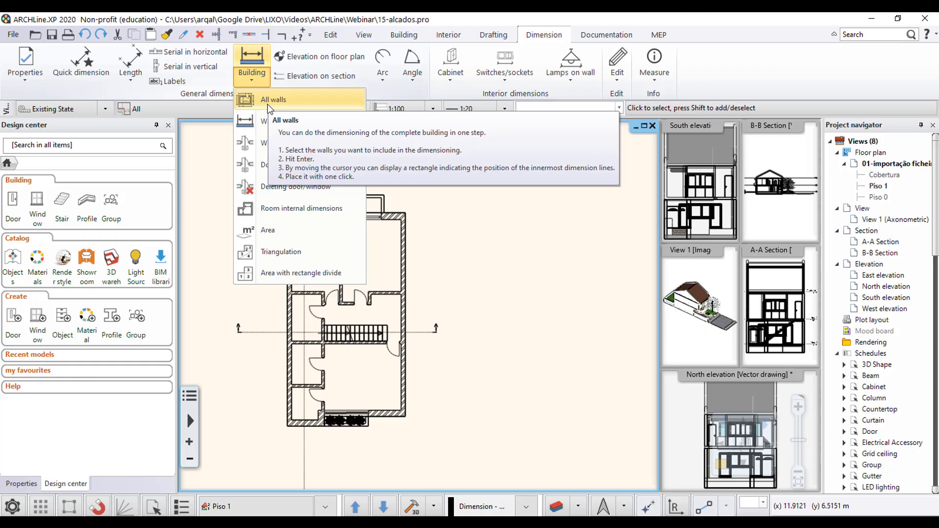
left_click(269, 101)
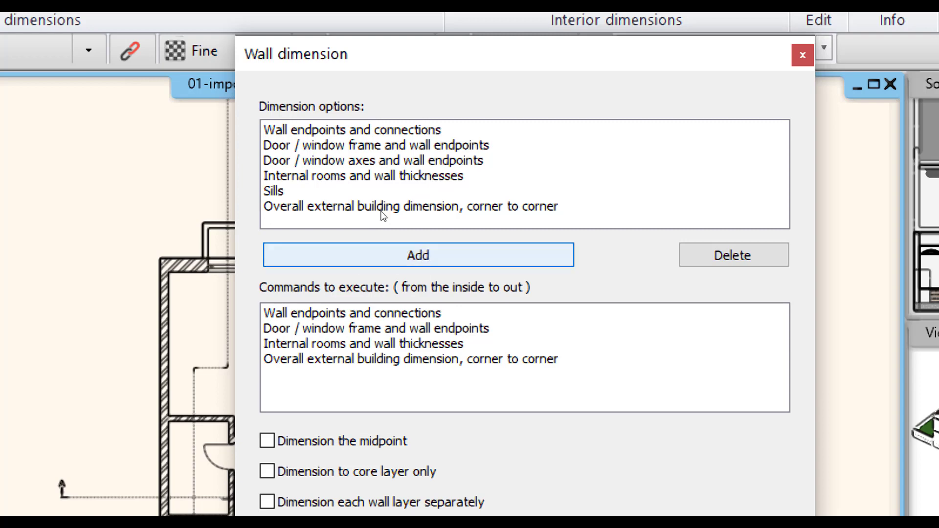
left_click(354, 313)
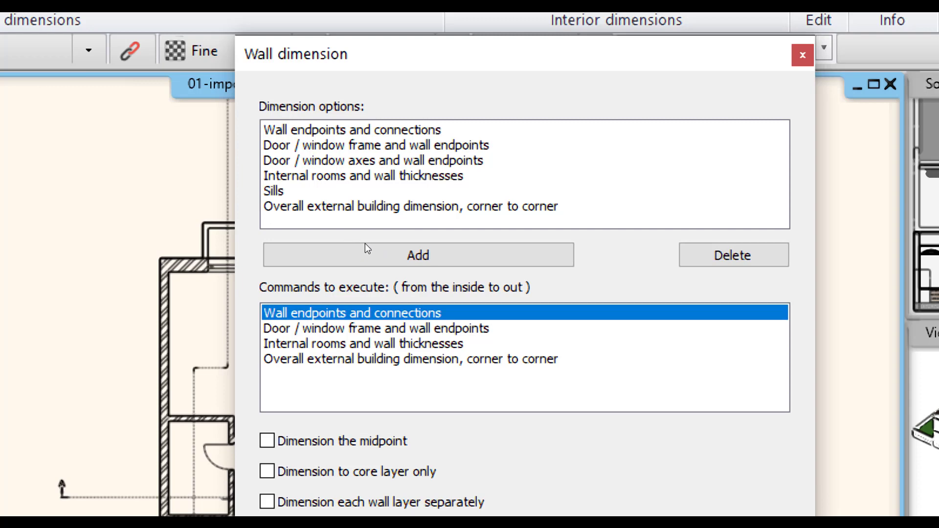
key("Down")
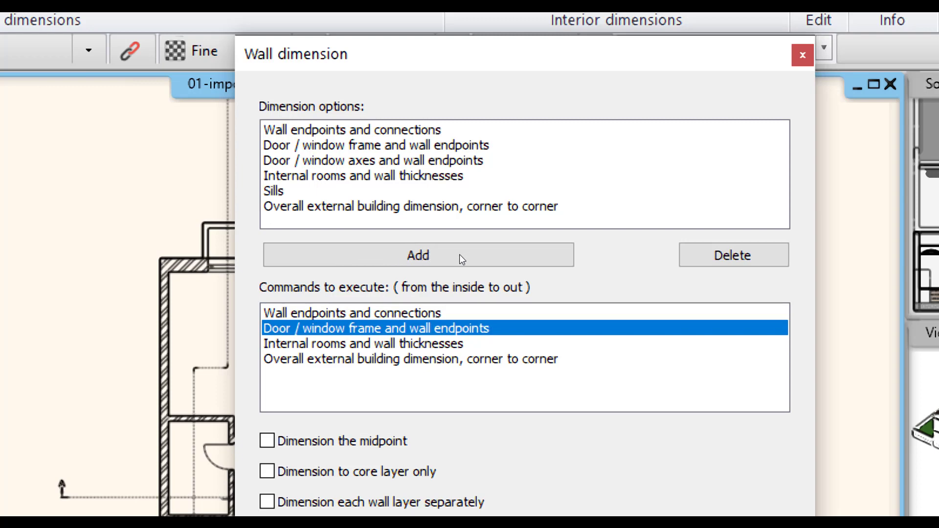
key("Down")
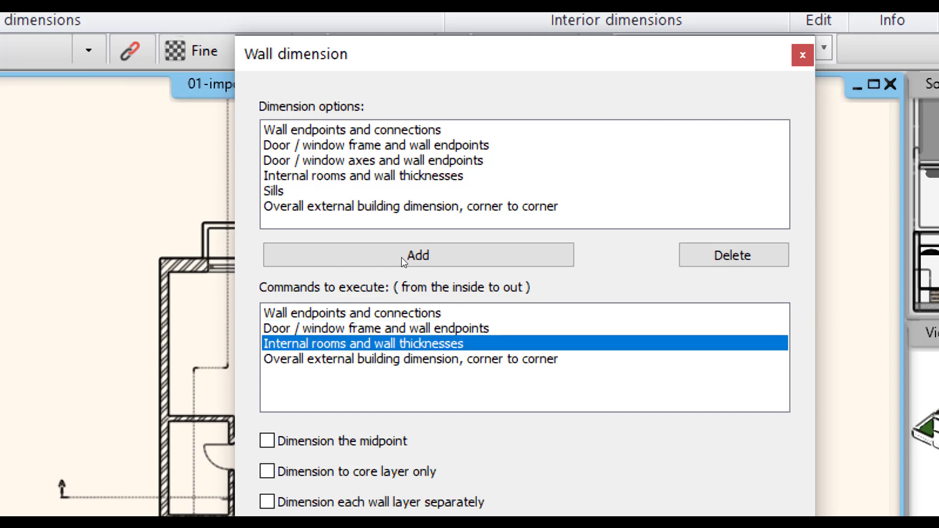
key("Down")
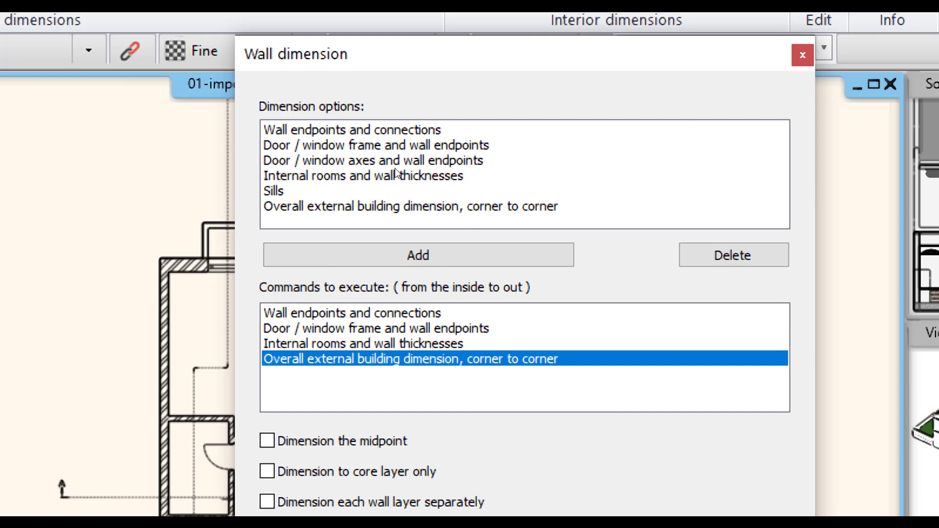
- Add Sills to the wall dimension commands to execute and delete it from the list again
left_click(347, 187)
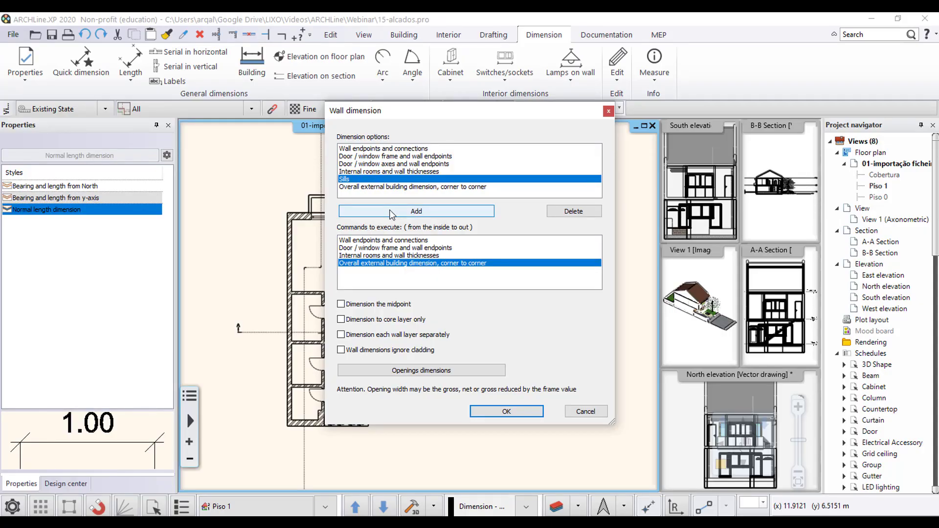
left_click(391, 213)
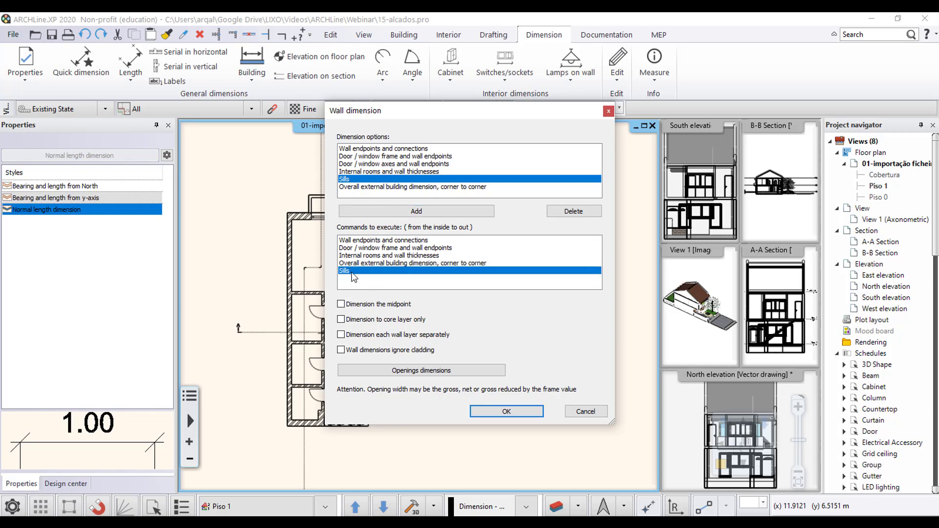
left_click(582, 215)
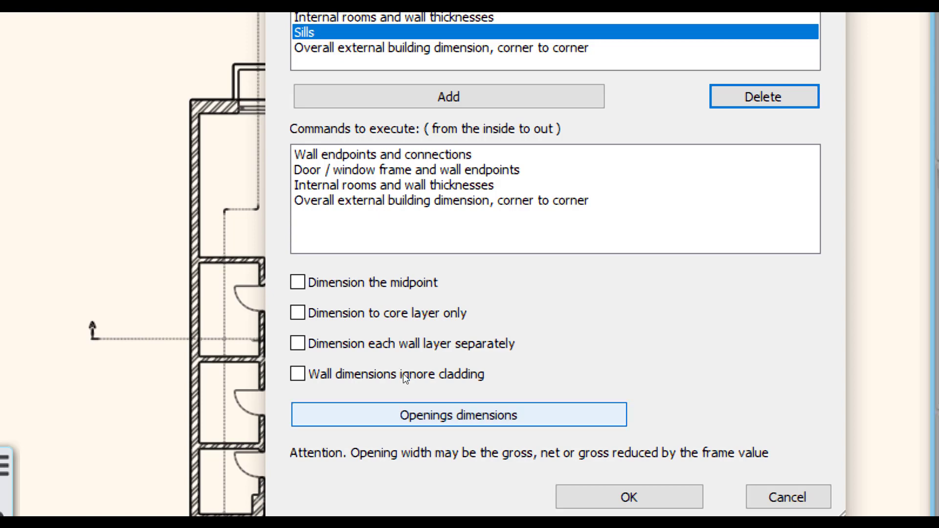
- Open the dimension style for openings, accept its settings, and confirm the wall dimension options
key("alt")
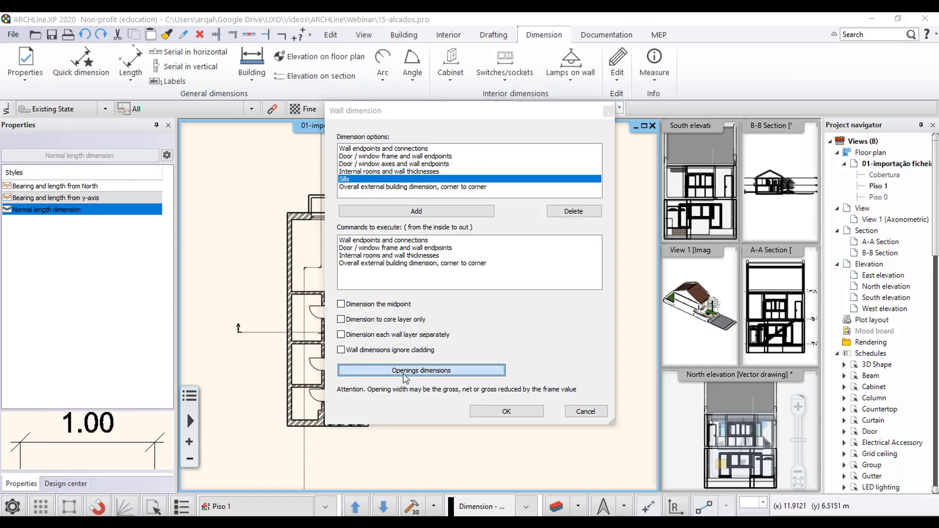
left_click(483, 416)
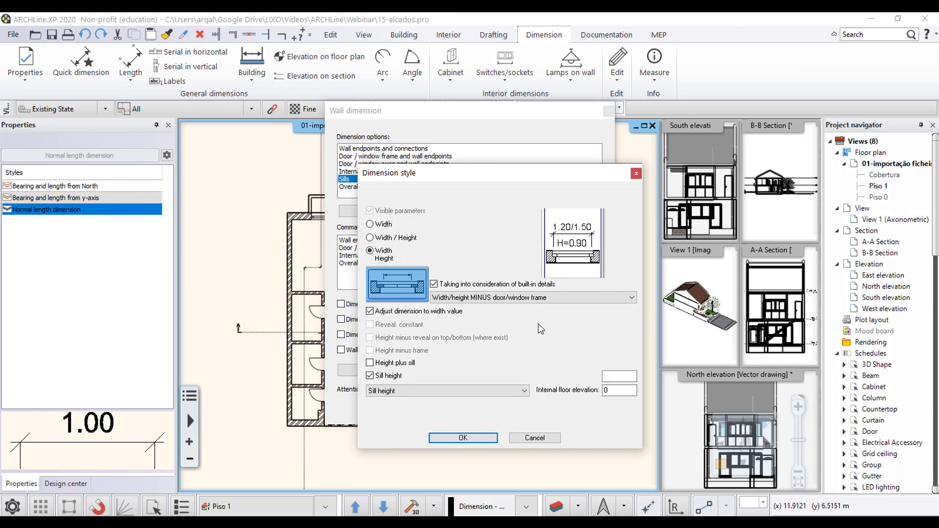
left_click(463, 438)
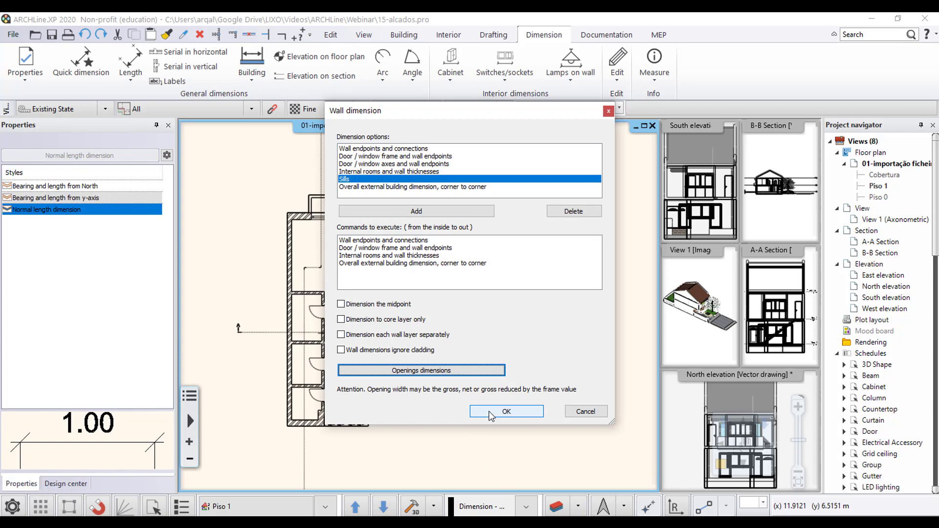
left_click(492, 411)
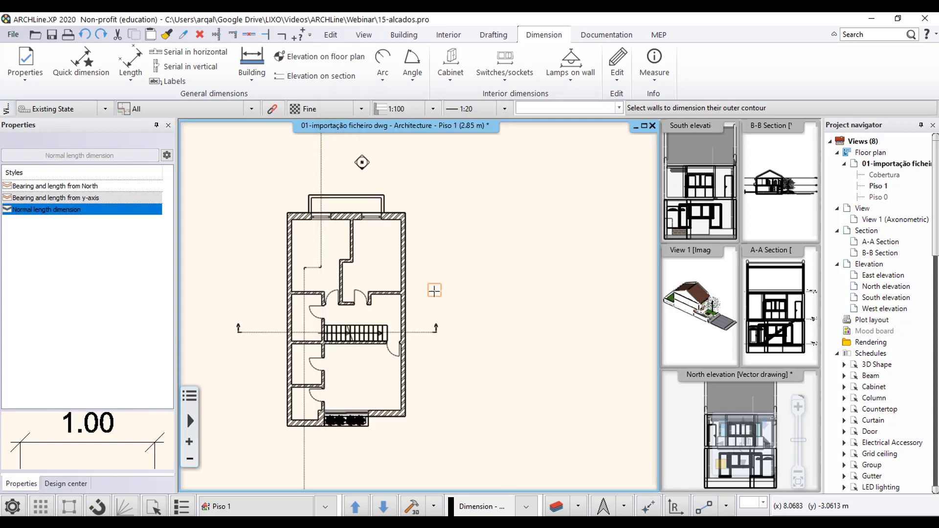
- Select the whole Piso 1 floor plan and place the innermost dimension lines on a surrounding rectangle about 11.2 m by 17.6 m
middle_click_drag(379, 252, 383, 235)
middle_click_drag(324, 213, 312, 165)
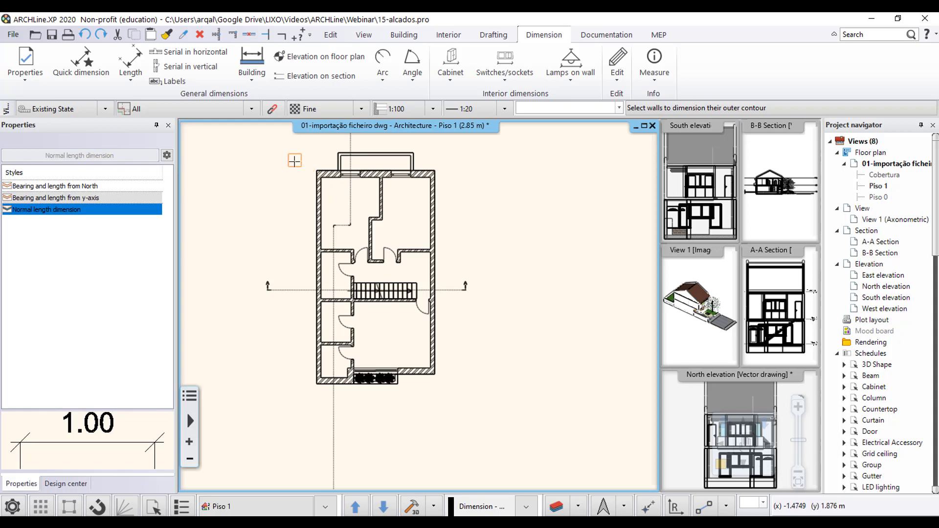
left_click(300, 145)
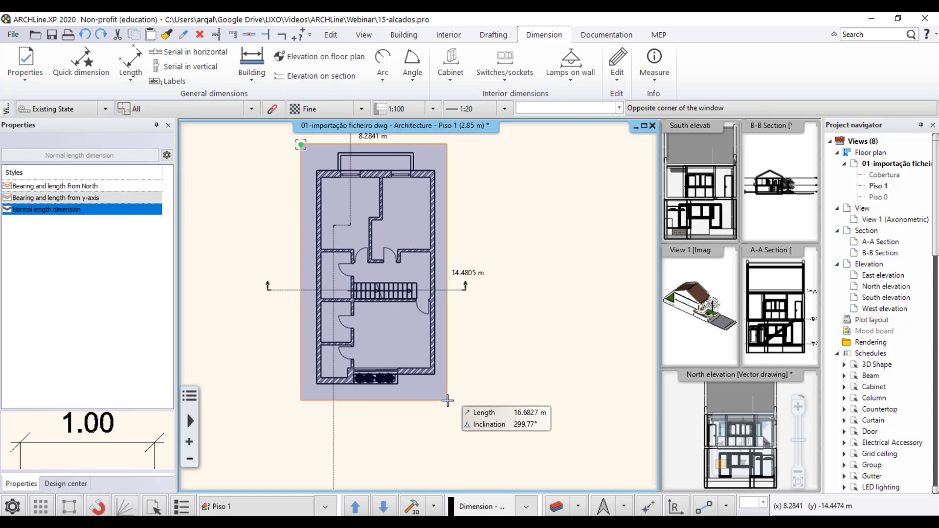
left_click(447, 400)
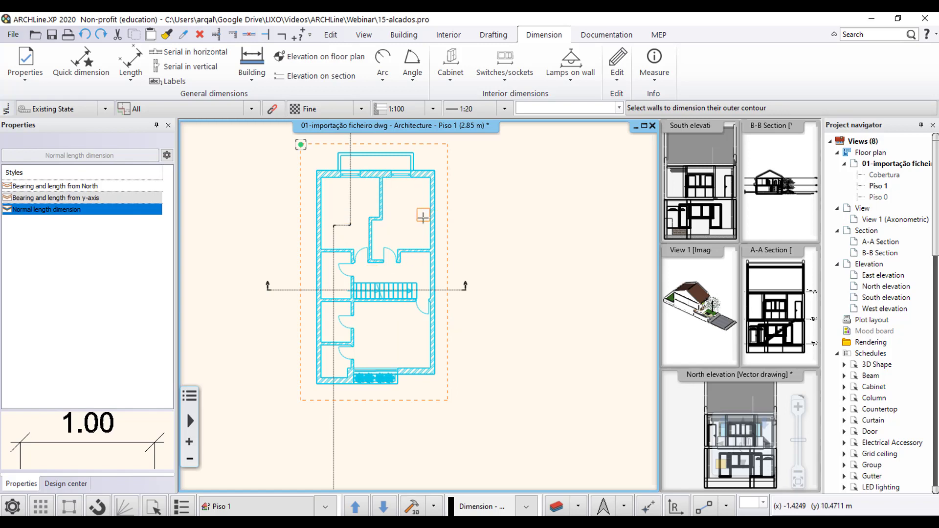
left_click(407, 217)
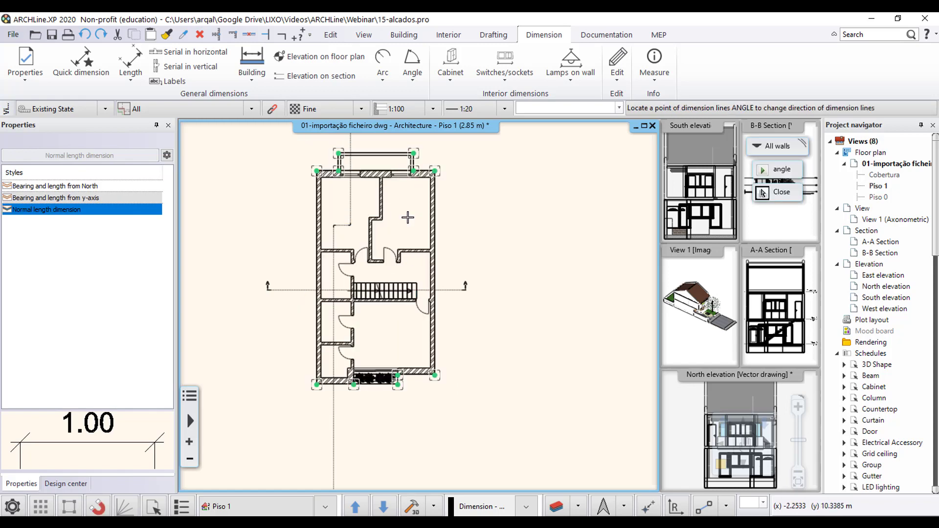
middle_click_drag(459, 239, 448, 263)
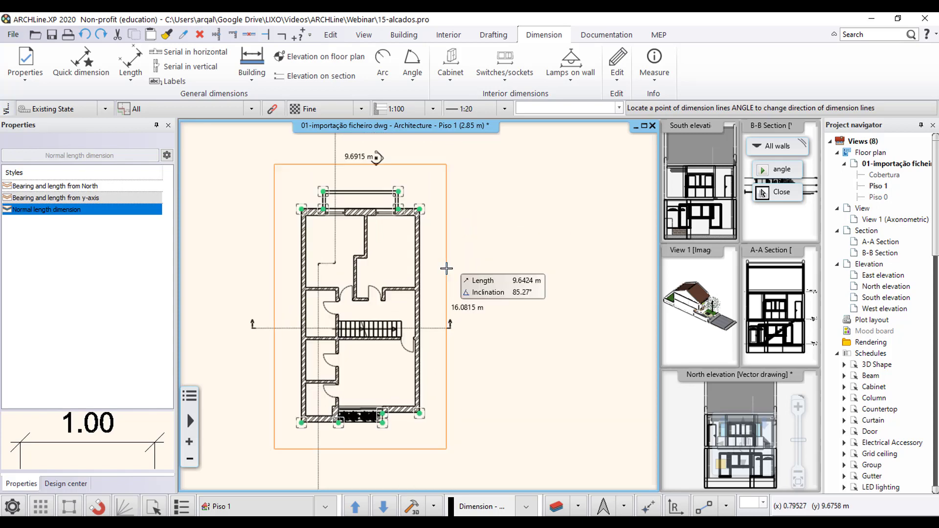
scroll(478, 270, "down", 2)
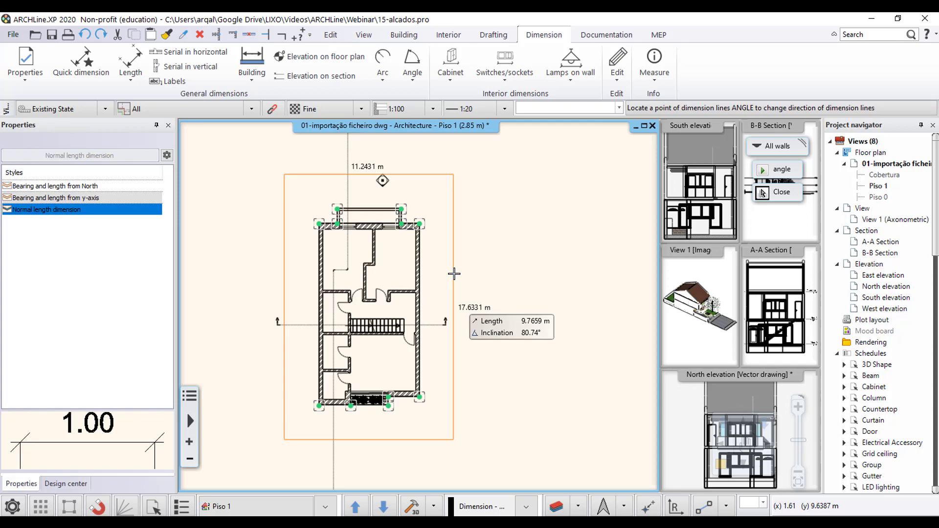
left_click(454, 273)
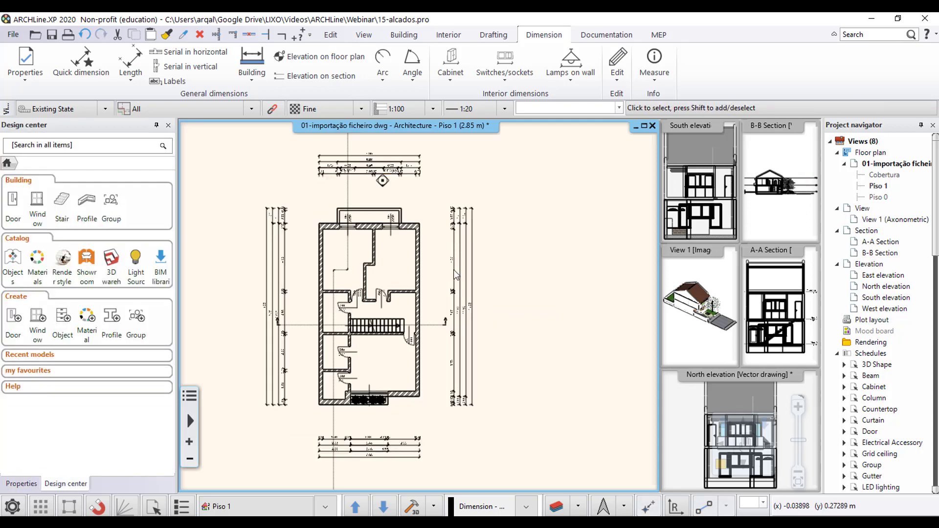
- Examine the dimension strings around the Piso 1 floor plan and the door and window dimensions inside it
scroll(300, 359, "up", 3)
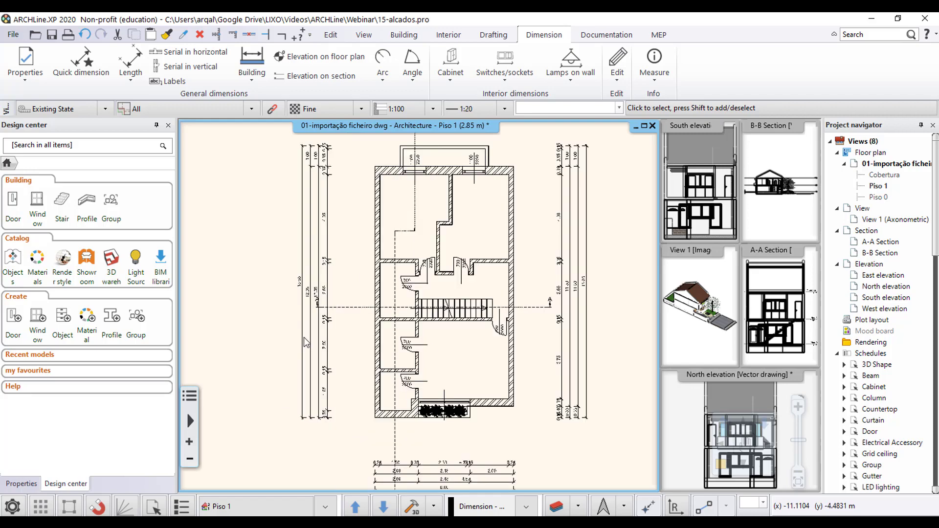
scroll(355, 299, "down", 3)
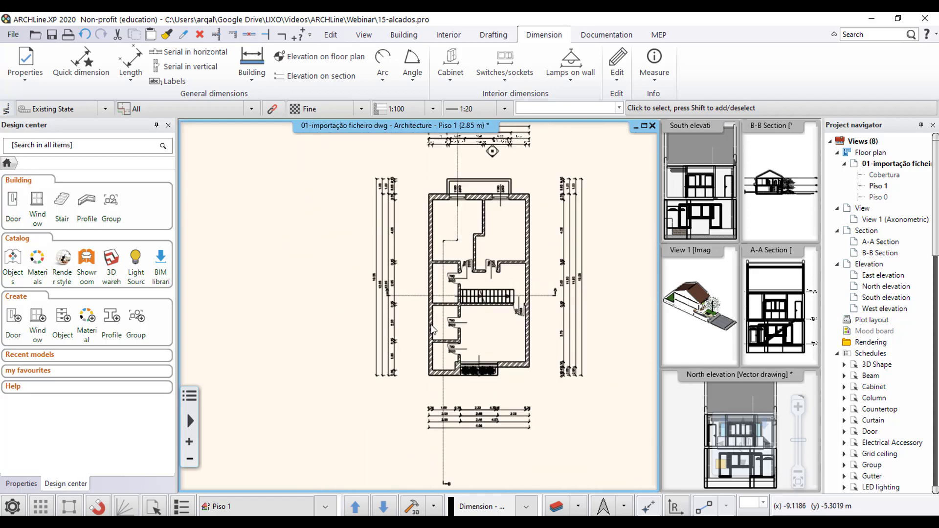
middle_click_drag(377, 347, 278, 353)
scroll(277, 356, "up", 3)
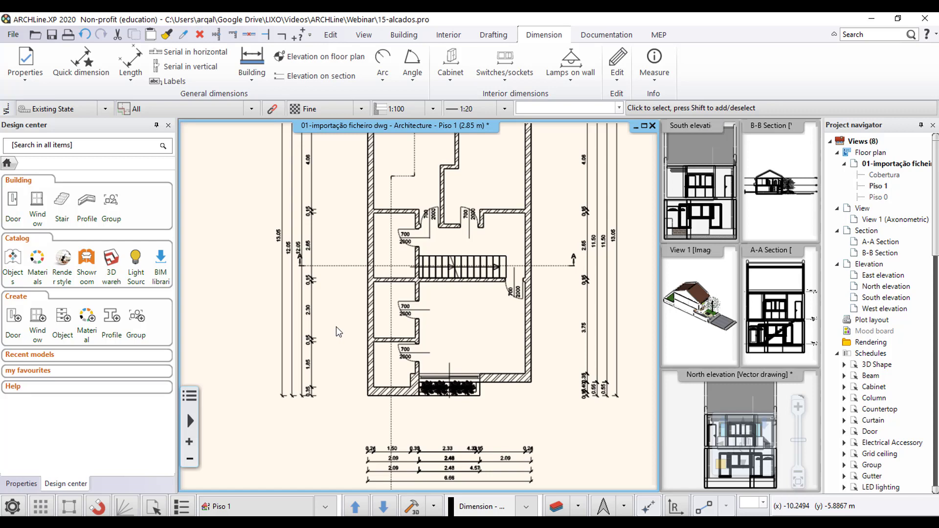
scroll(355, 267, "down", 3)
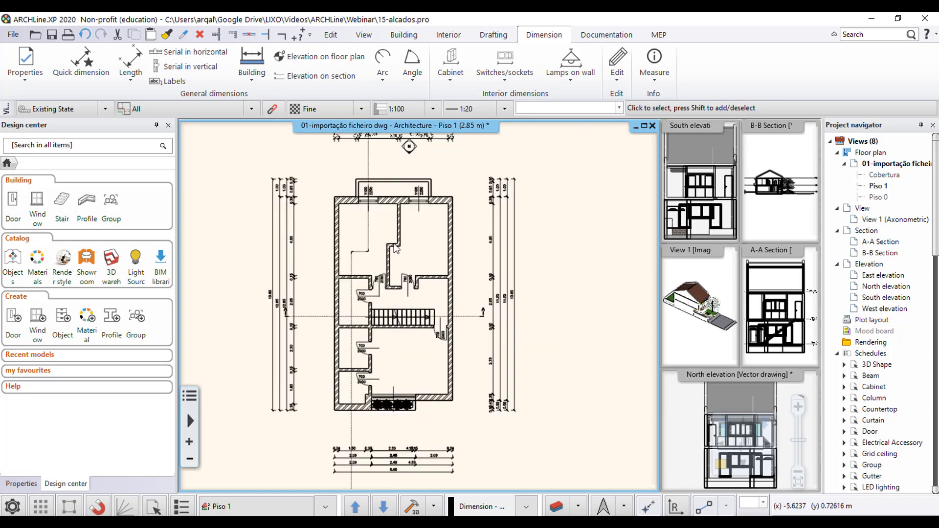
scroll(389, 413, "up", 6)
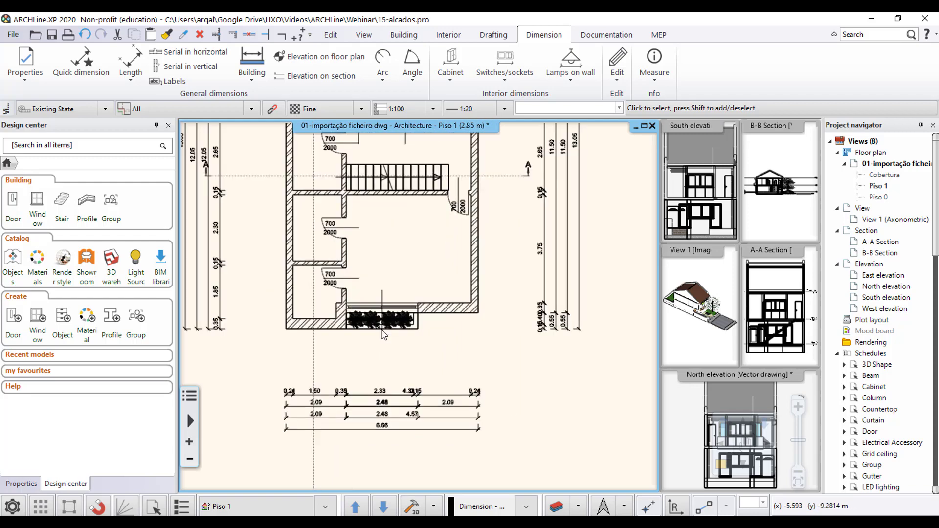
scroll(416, 245, "down", 4)
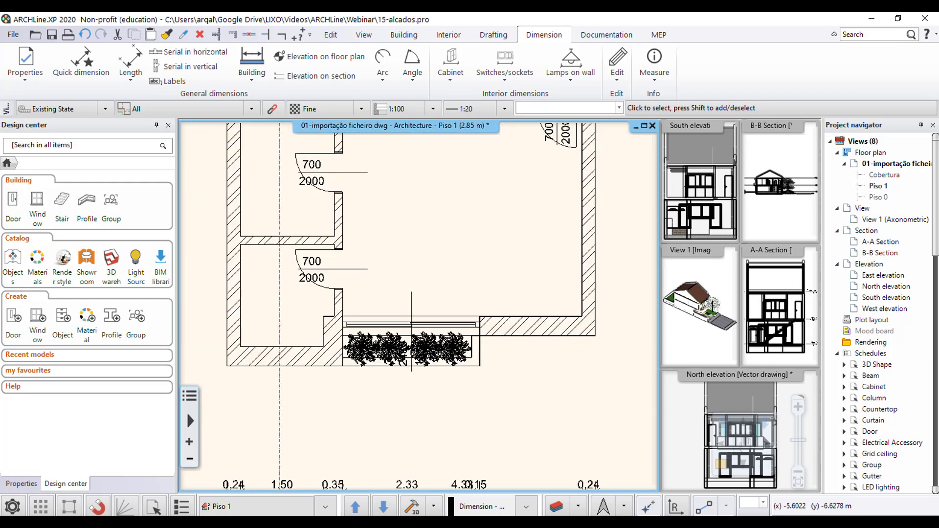
scroll(344, 274, "up", 5)
scroll(343, 273, "down", 5)
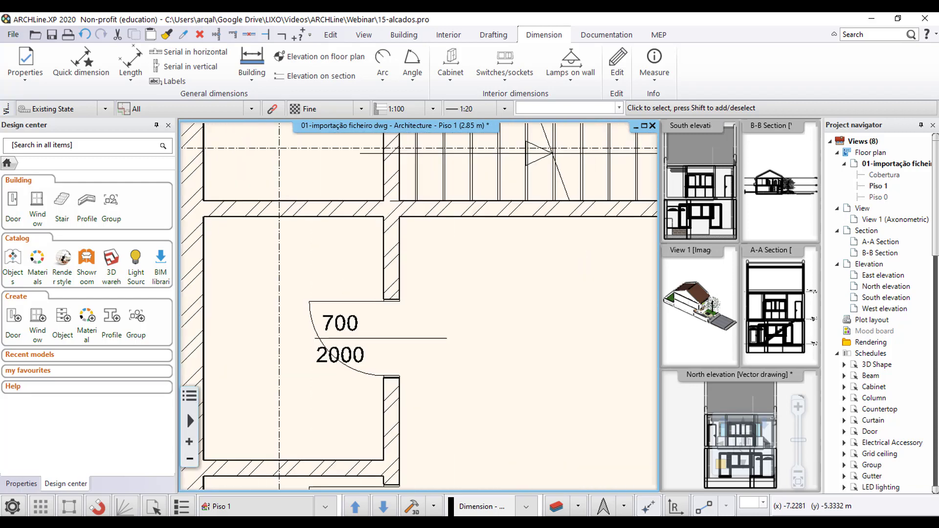
- Inspect the door dimension labels around the Piso 1 staircase and the opening labels along the balcony wall
scroll(486, 339, "up", 3)
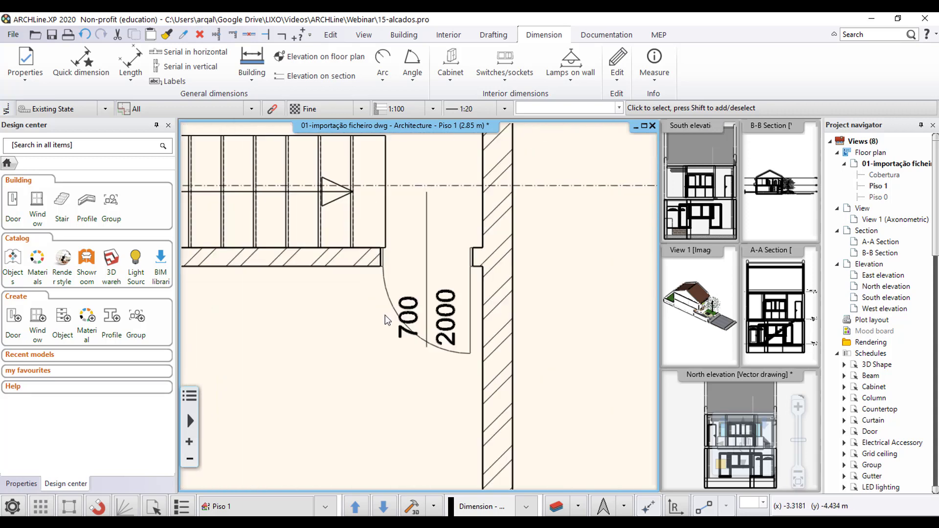
scroll(468, 347, "down", 4)
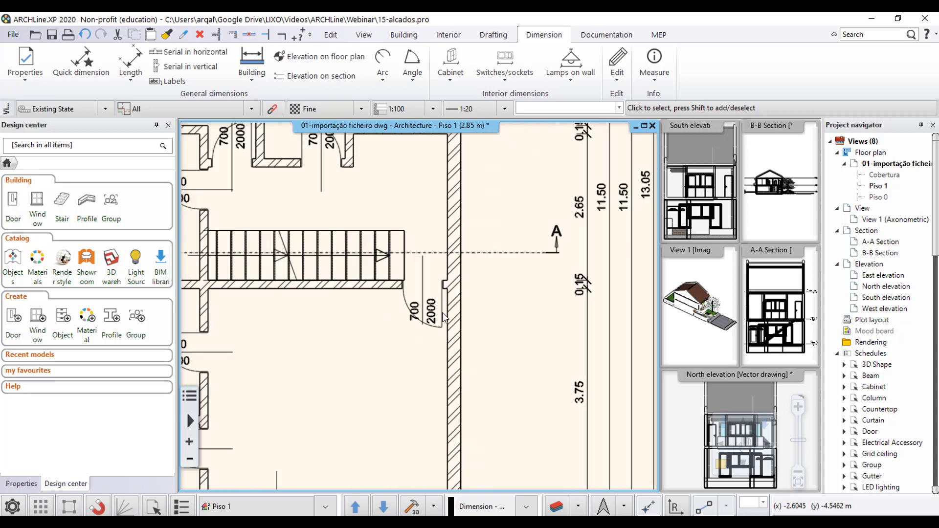
scroll(368, 305, "up", 4)
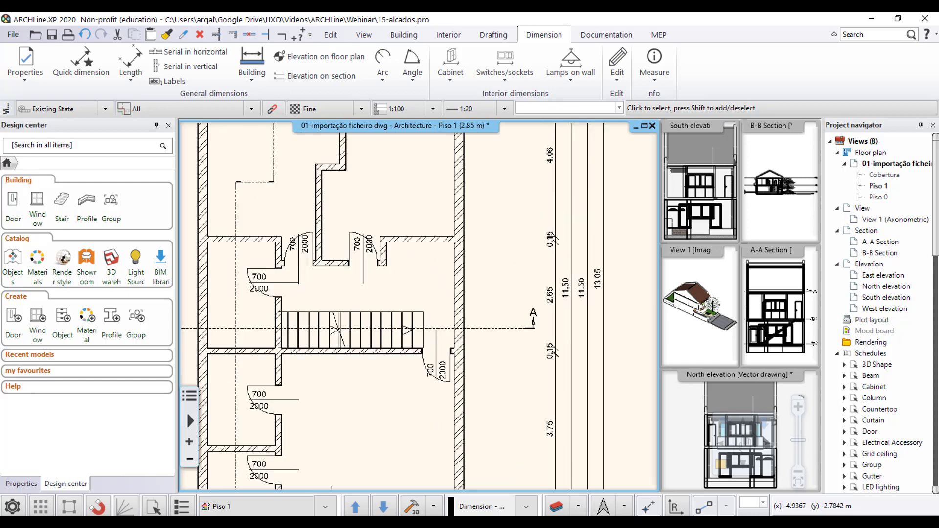
scroll(390, 292, "down", 4)
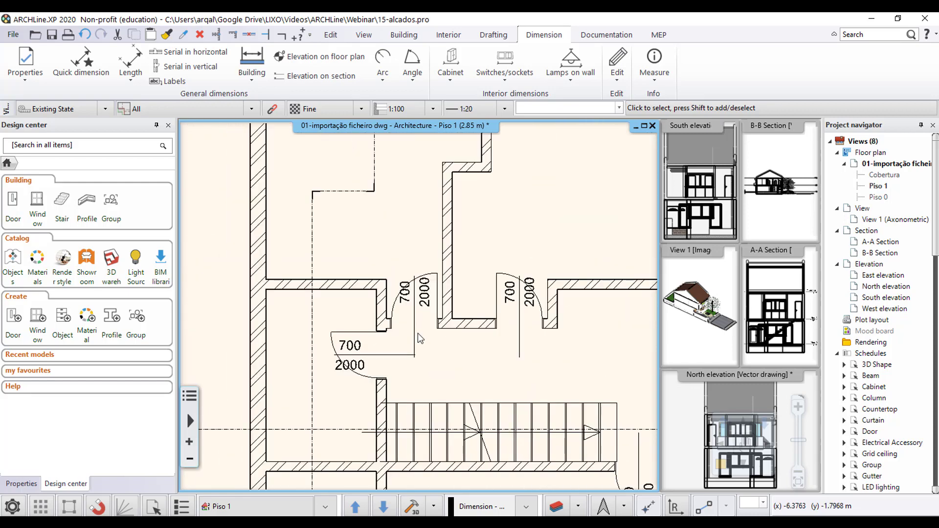
scroll(415, 277, "up", 3)
scroll(415, 278, "down", 5)
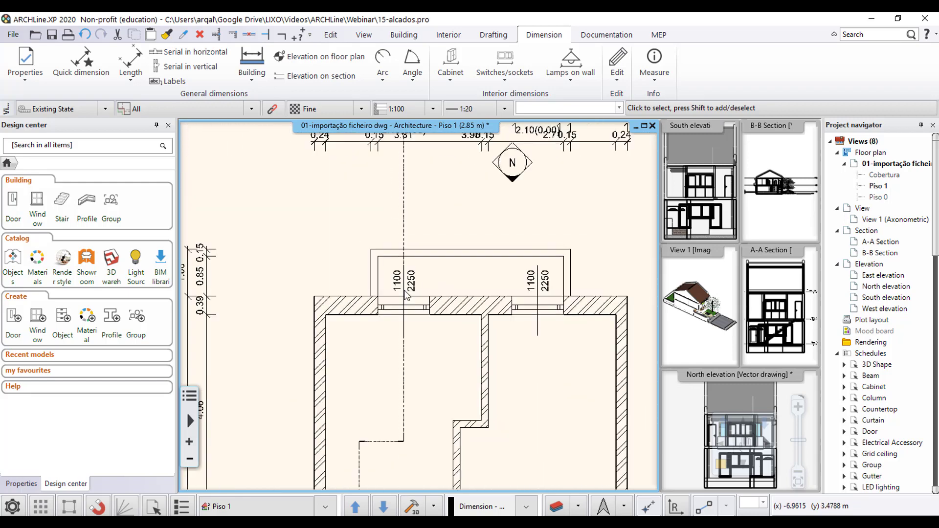
scroll(321, 305, "up", 5)
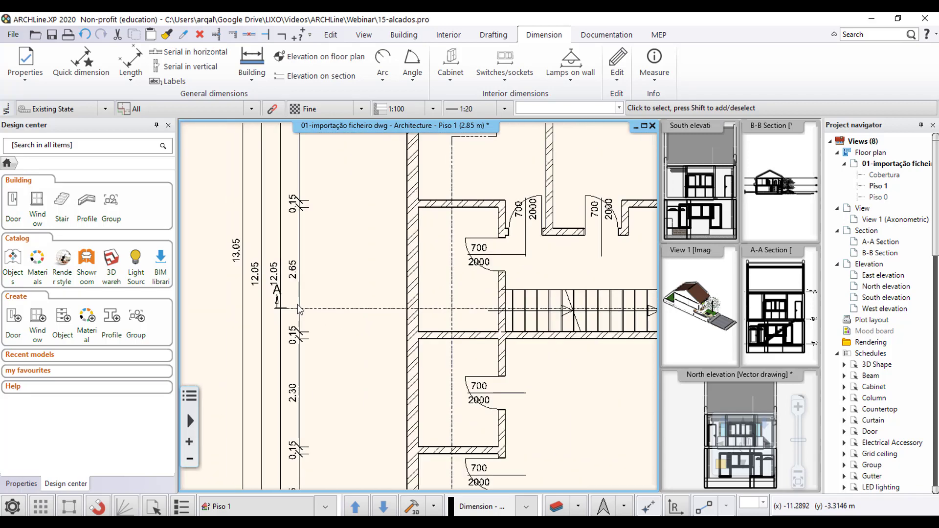
- Move the end node of section line A beside the 12.05 dimension inward, past the innermost dimension string, and update the section view
scroll(315, 302, "up", 2)
mouse_move(290, 312)
middle_mouse_down()
mouse_move(225, 319)
mouse_move(261, 319)
middle_mouse_up()
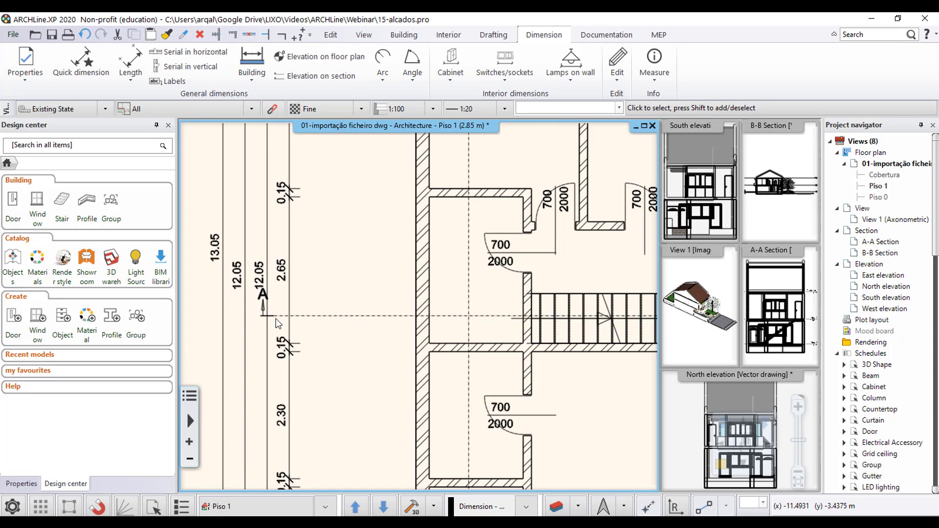
left_click(275, 321)
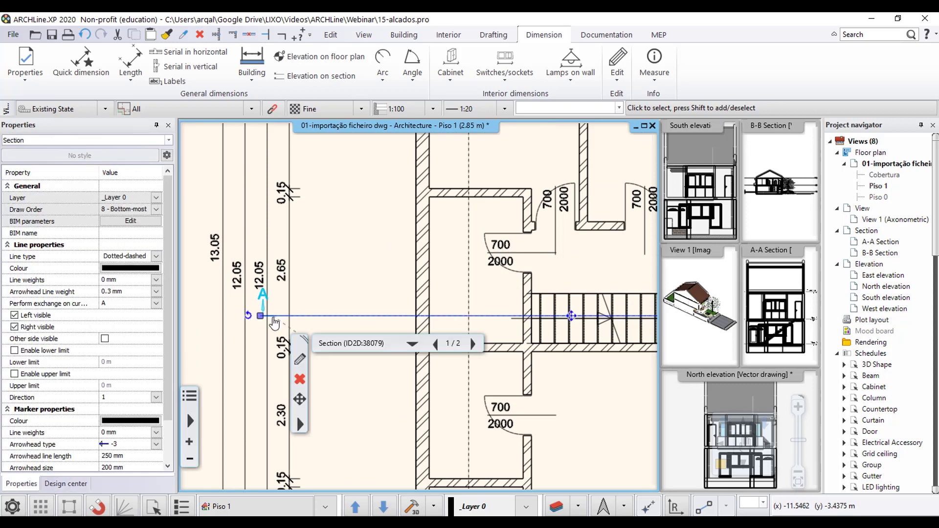
left_click(261, 316)
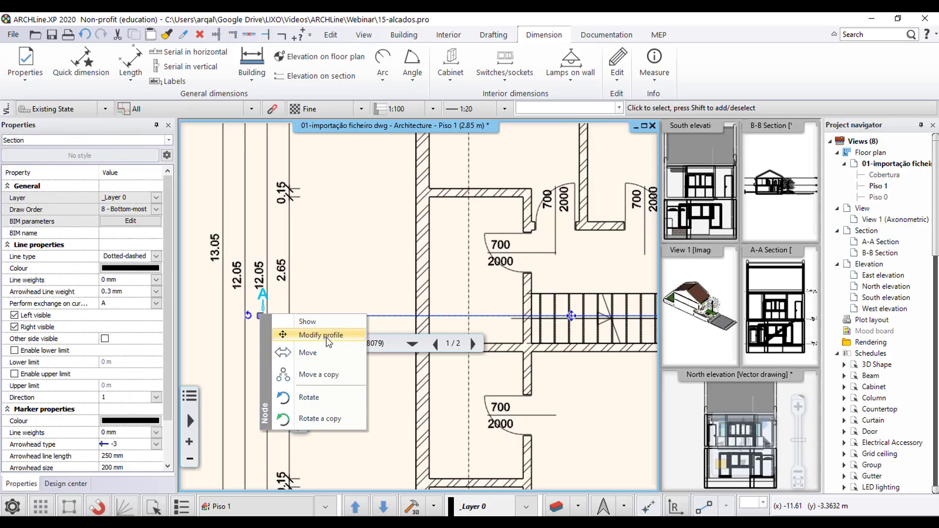
left_click(326, 335)
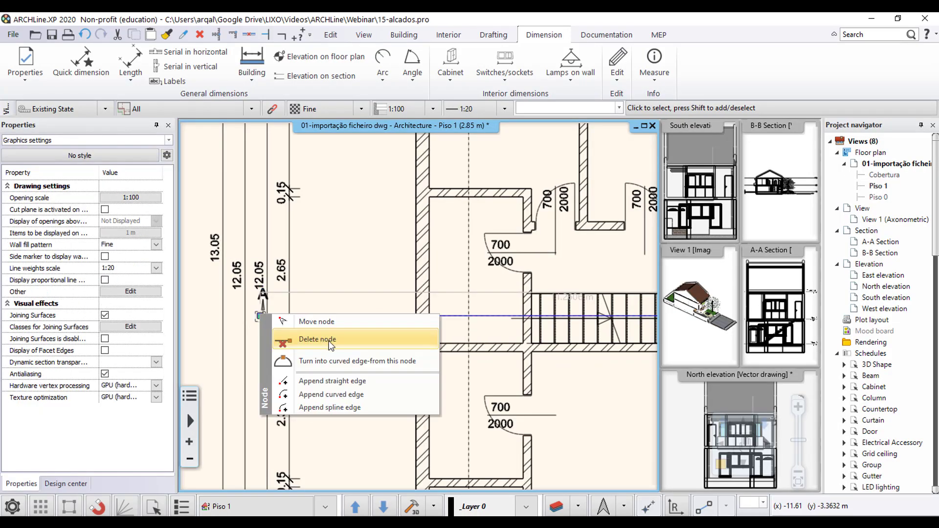
left_click(307, 322)
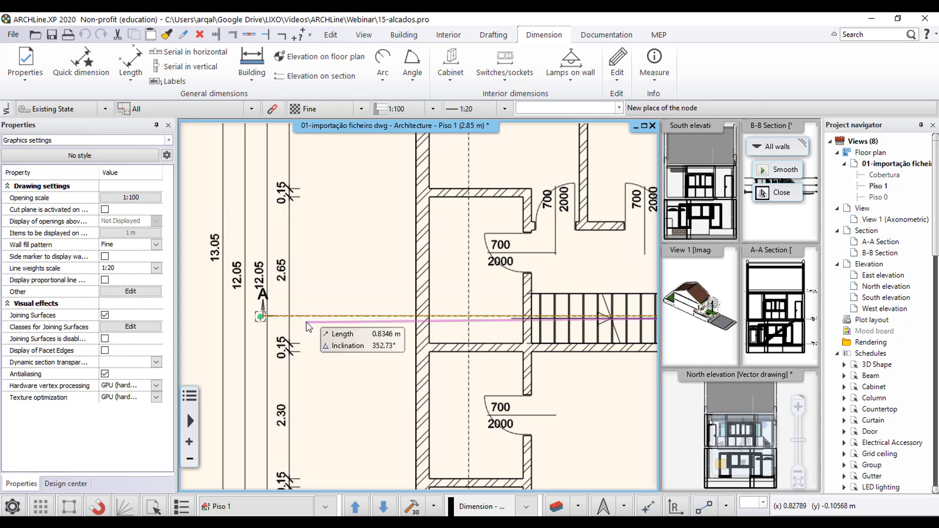
left_click(339, 315)
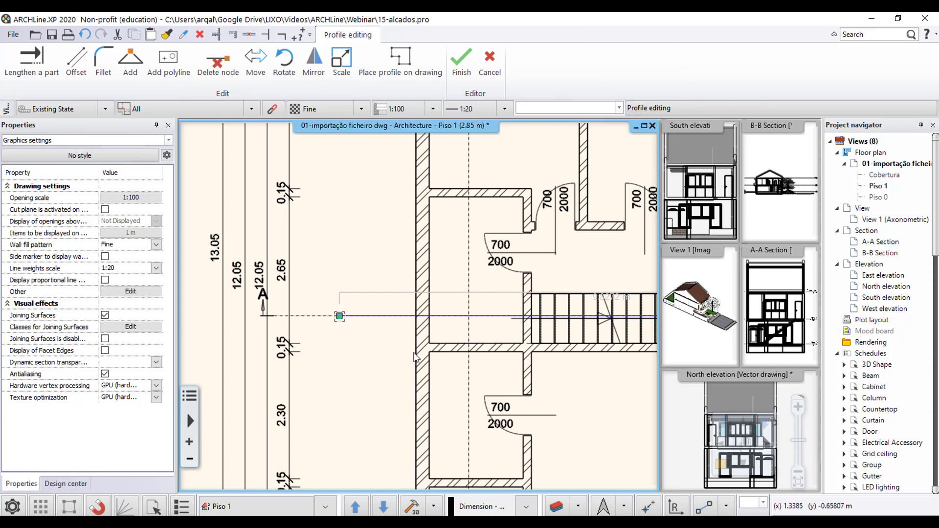
key("Return")
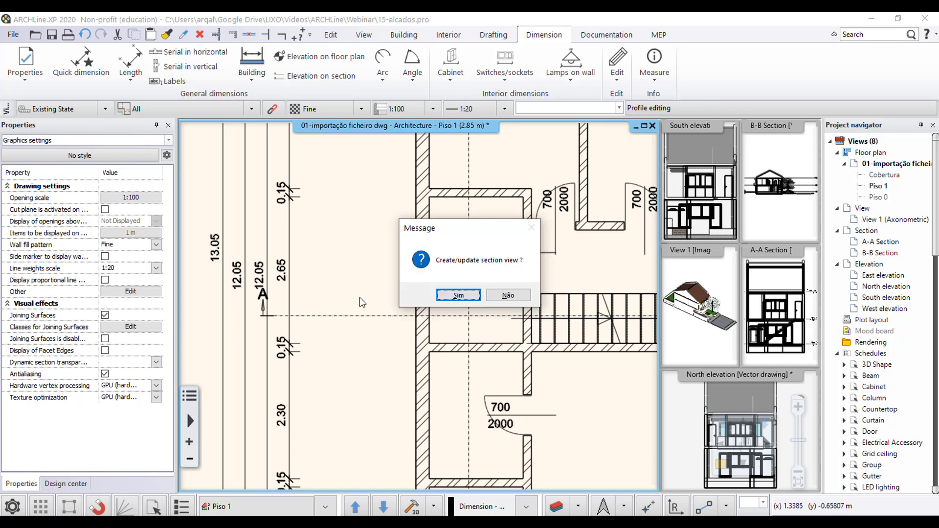
left_click(458, 296)
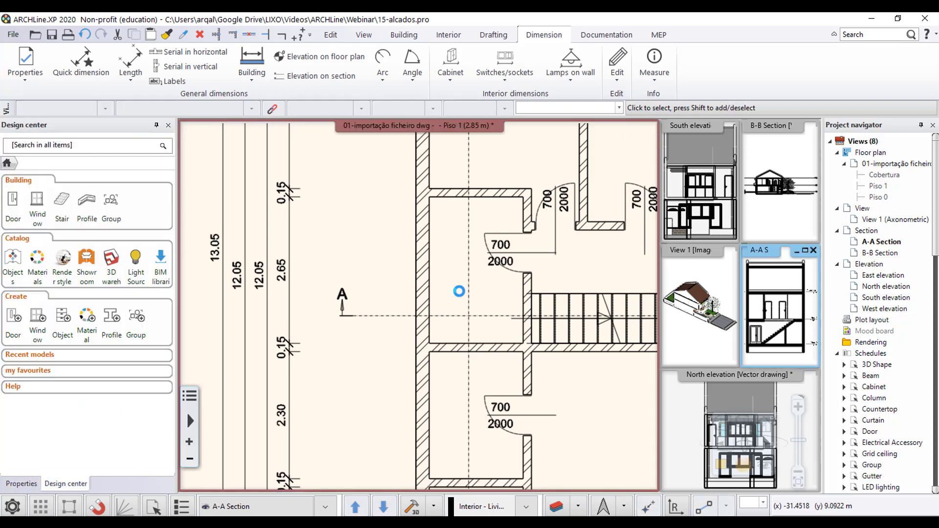
- Check the updated A-A section and the shortened section line on the whole Piso 1 floor plan
scroll(456, 308, "down", 5)
scroll(792, 312, "up", 4)
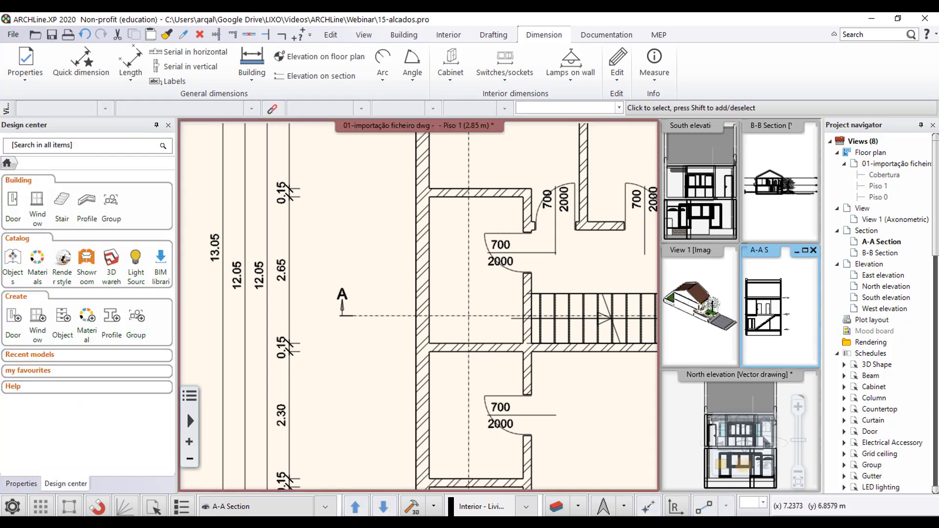
scroll(788, 329, "down", 1)
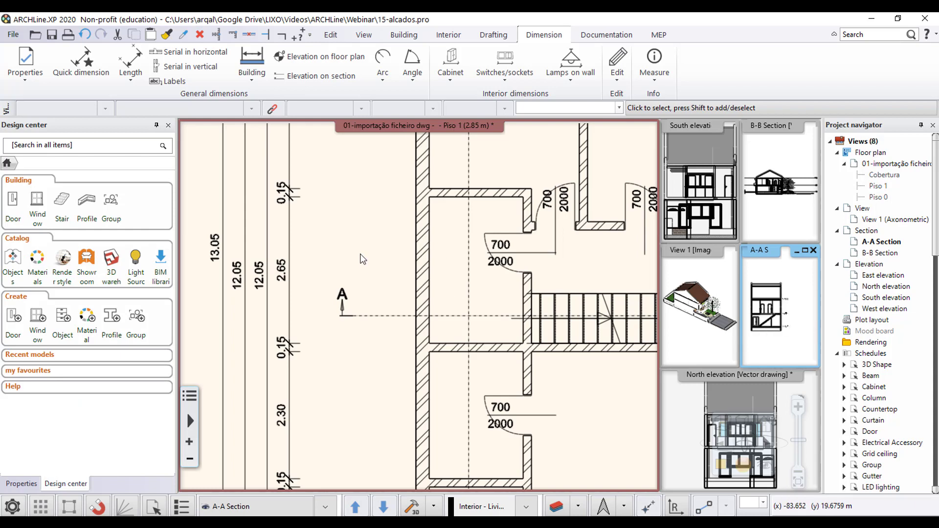
left_click(364, 274)
scroll(365, 276, "down", 5)
scroll(364, 275, "down", 6)
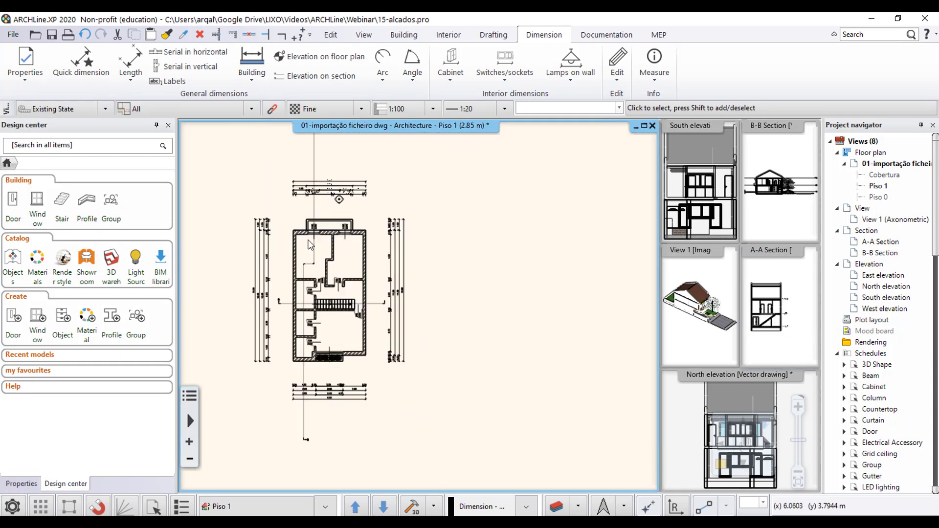
scroll(300, 310, "up", 4)
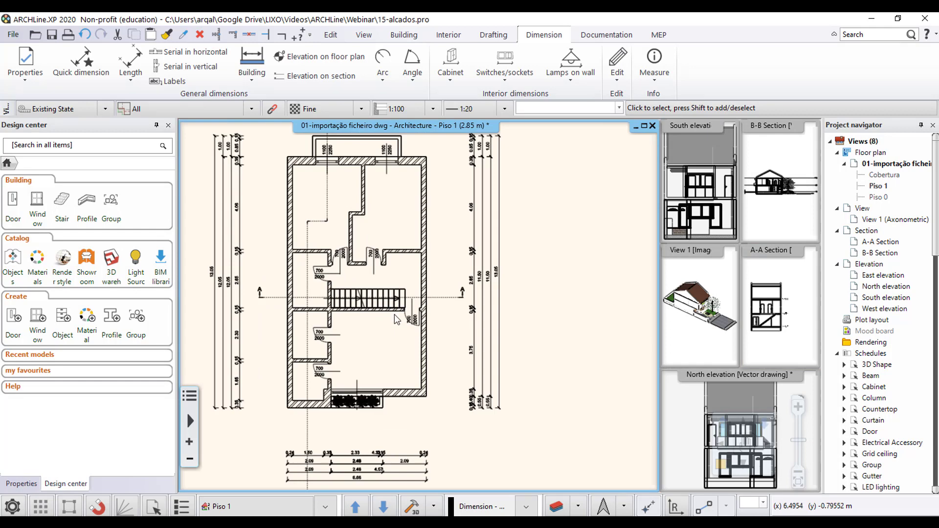
- Dimension all walls of the Piso 0 house with the existing settings, placing the innermost lines on a surrounding rectangle about 13.9 m by 18.7 m
left_click(384, 507)
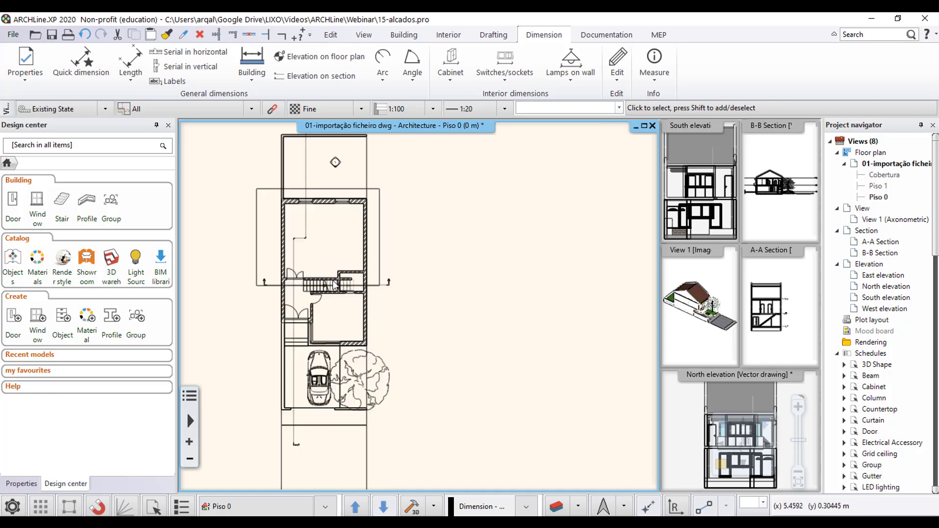
left_click(252, 73)
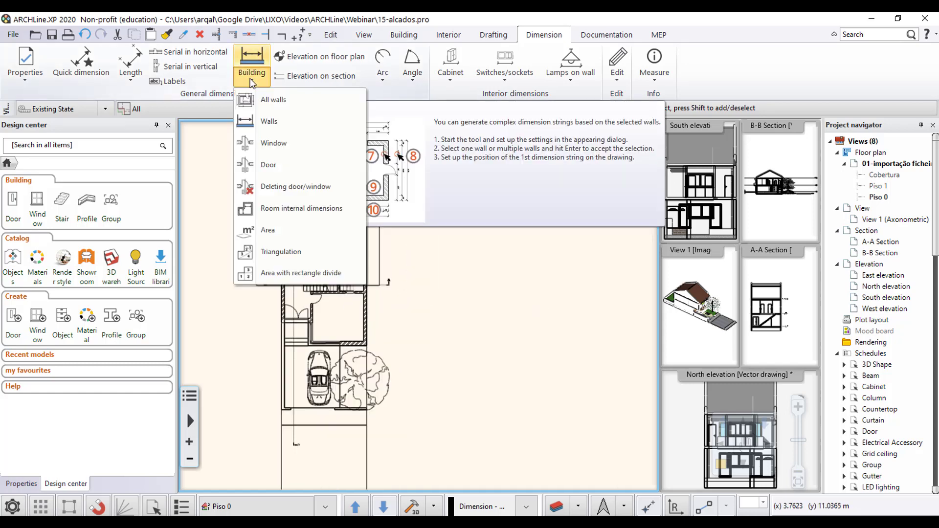
left_click(258, 100)
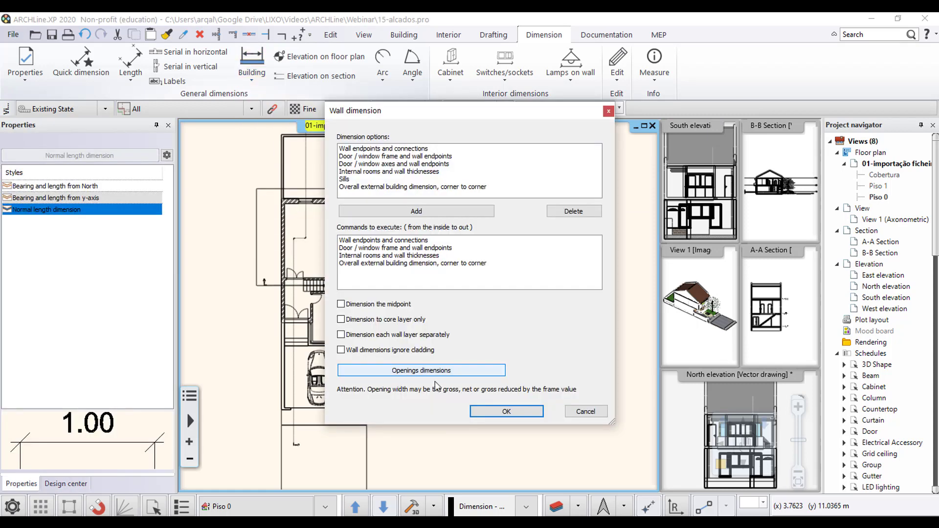
left_click(505, 413)
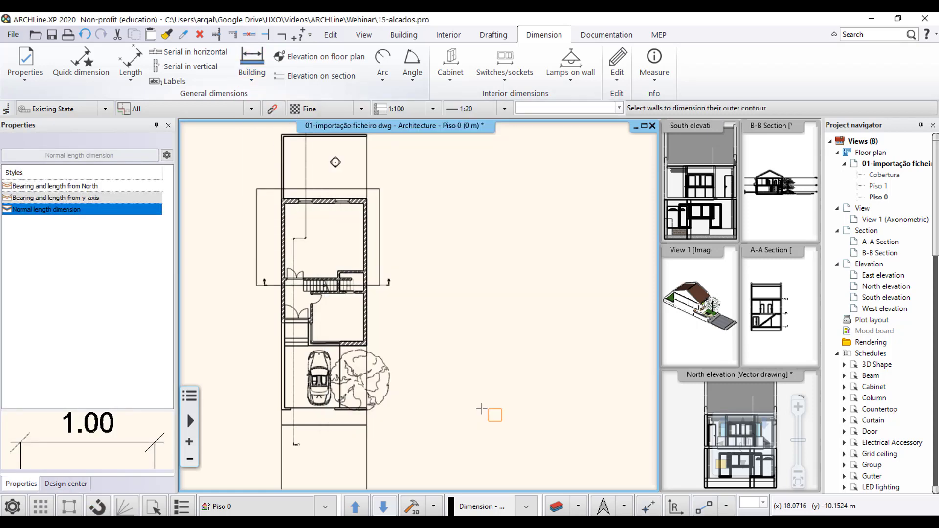
left_click(264, 182)
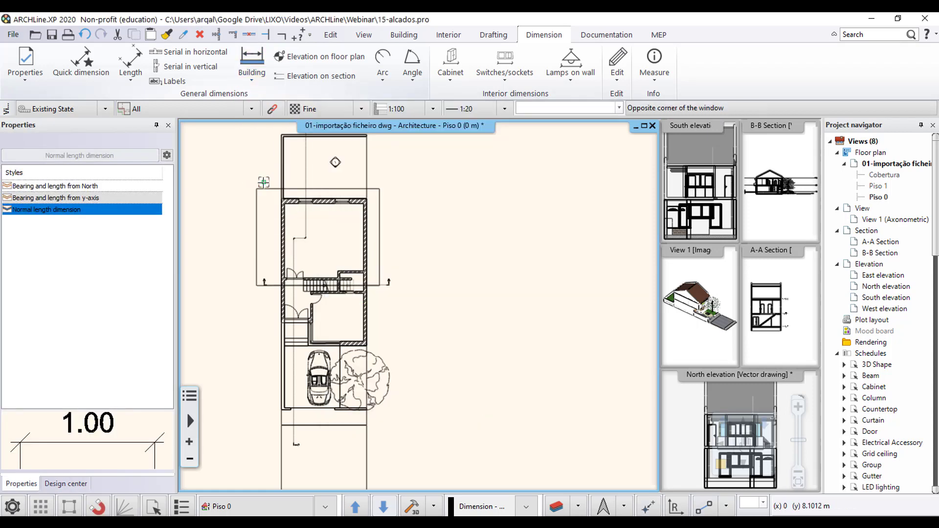
left_click(378, 348)
right_click(346, 262)
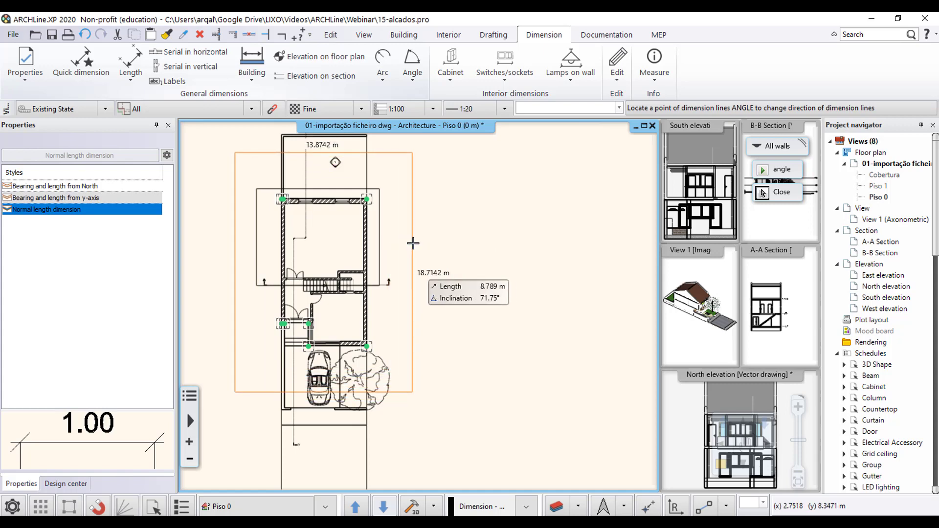
left_click(412, 243)
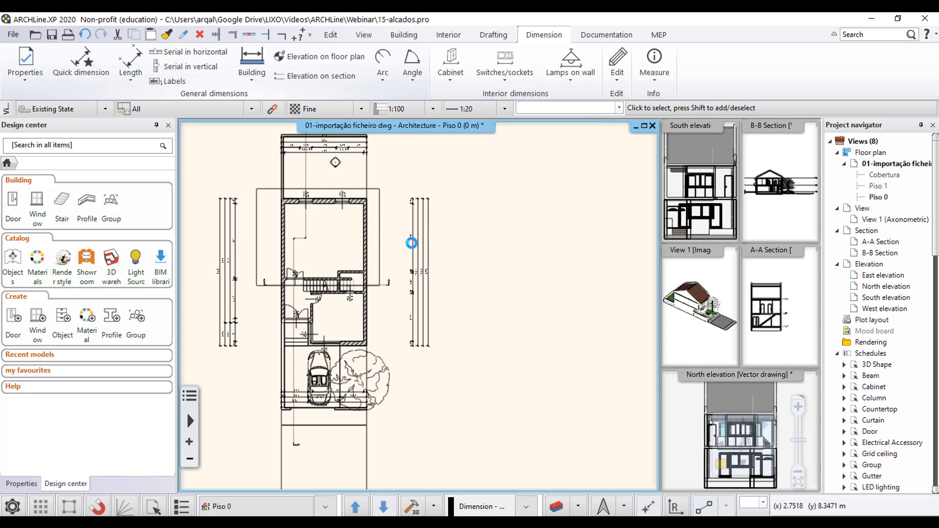
- Select only the length dimensions crossing the parked car on Piso 0 and move them about 3.45 m straight down, below the front wall
scroll(464, 357, "up", 4)
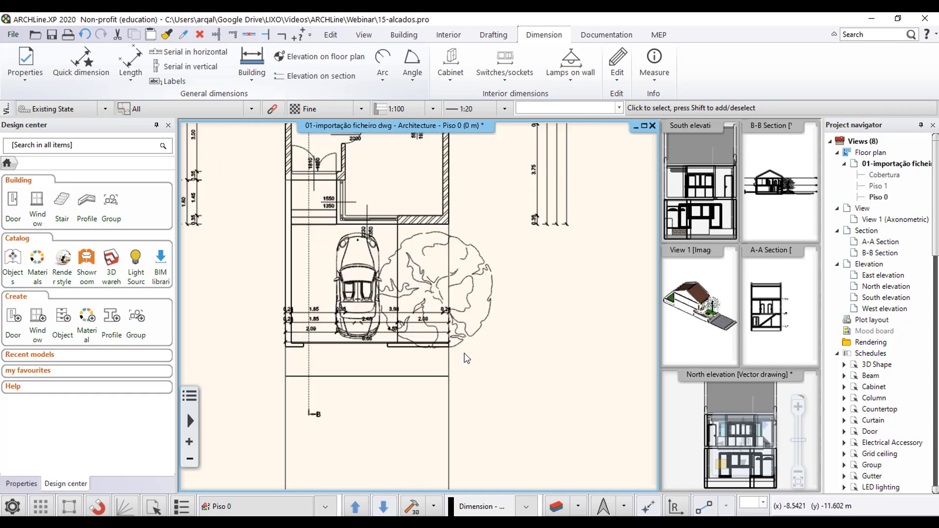
middle_click_drag(521, 367, 582, 307)
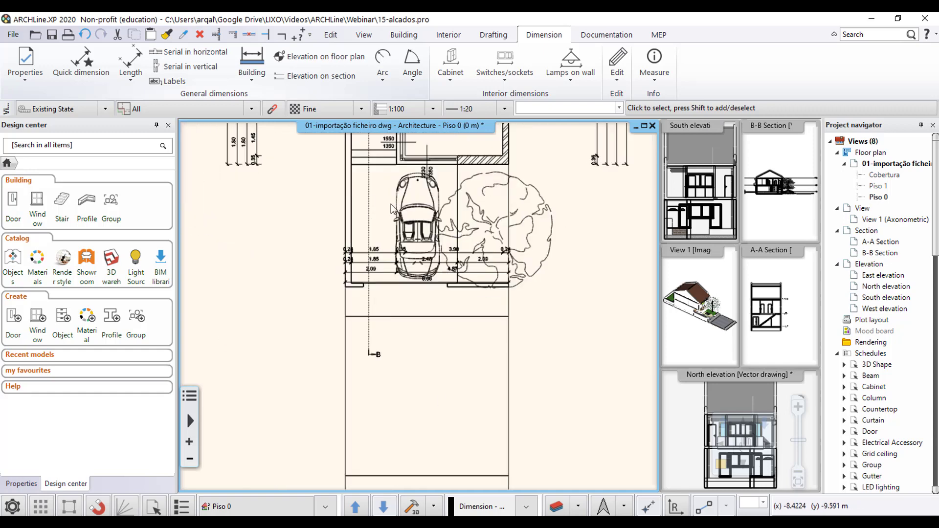
left_click_drag(299, 207, 562, 326)
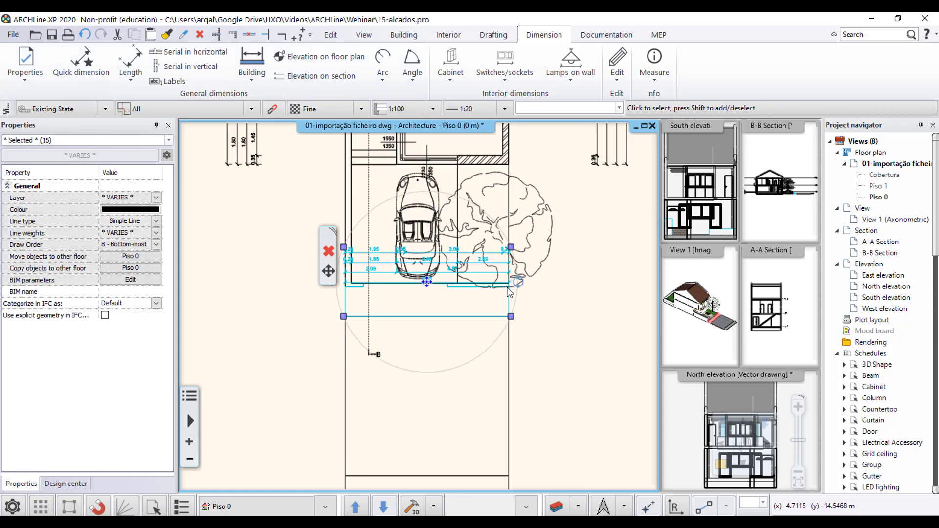
left_click(32, 141)
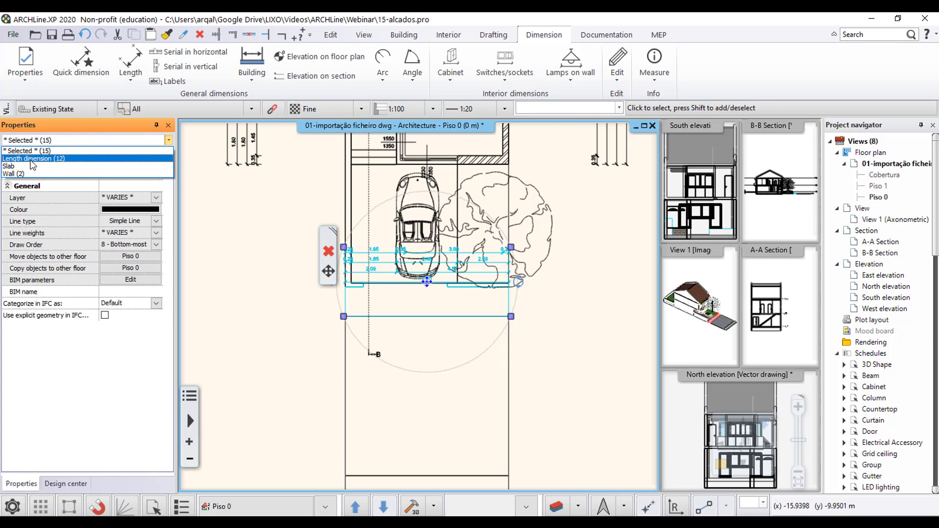
left_click(33, 158)
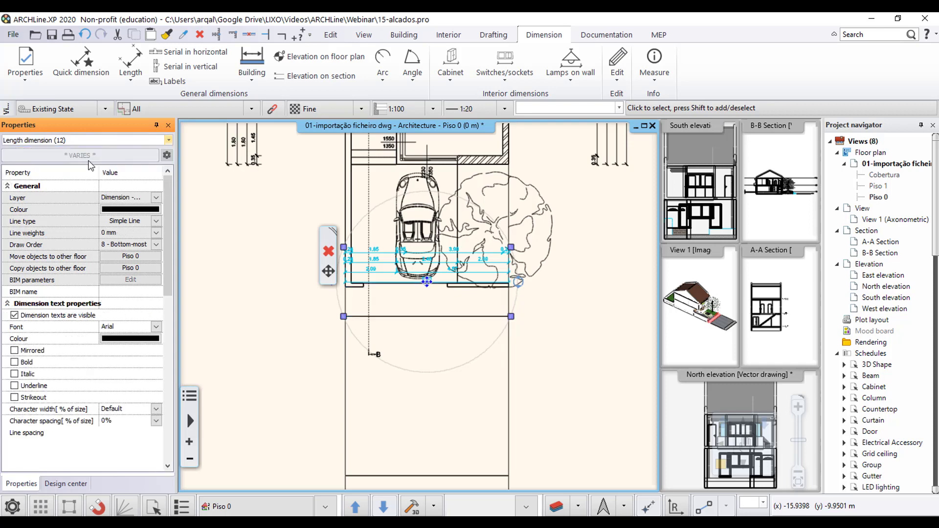
left_click(426, 284)
left_click(448, 295)
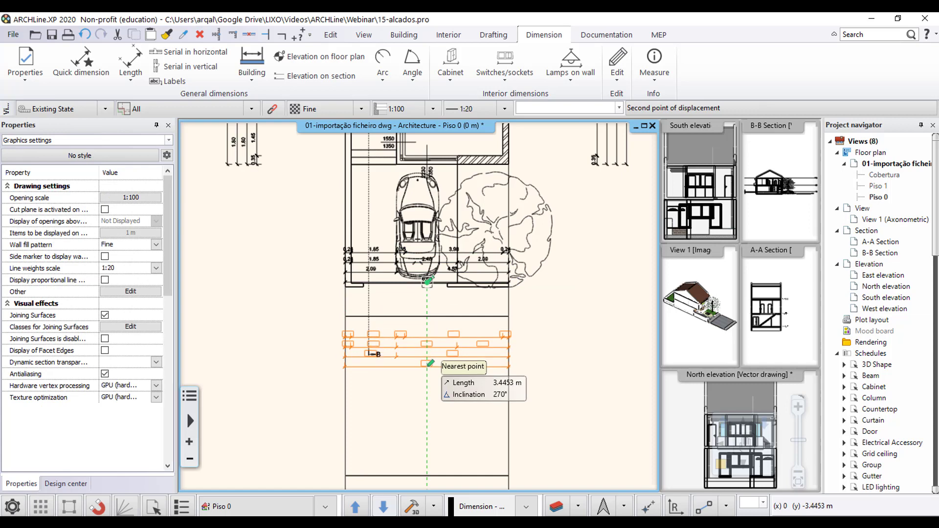
left_click(430, 363)
left_click(544, 341)
- Examine the moved dimension strings and the opening labels at the front of the Piso 0 floor plan
scroll(541, 348, "up", 3)
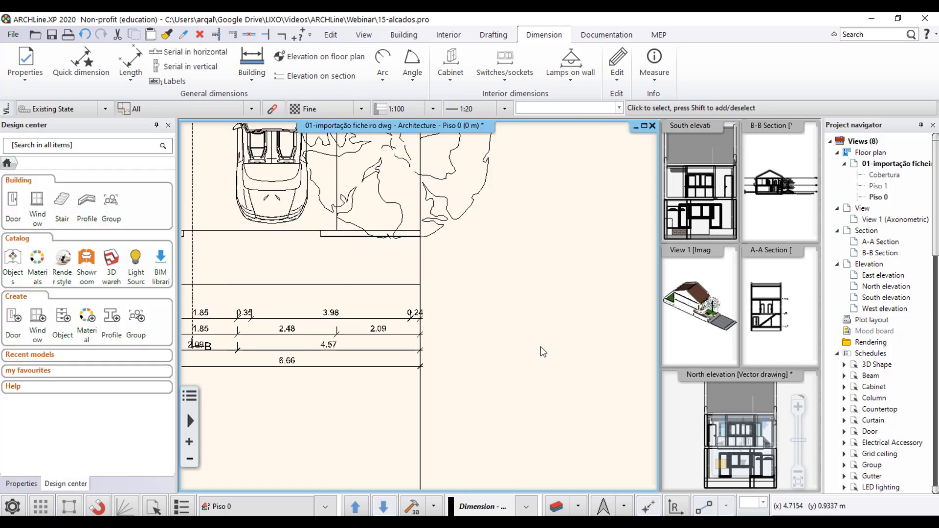
scroll(347, 342, "up", 1)
middle_click_drag(292, 335, 397, 439)
scroll(391, 350, "down", 2)
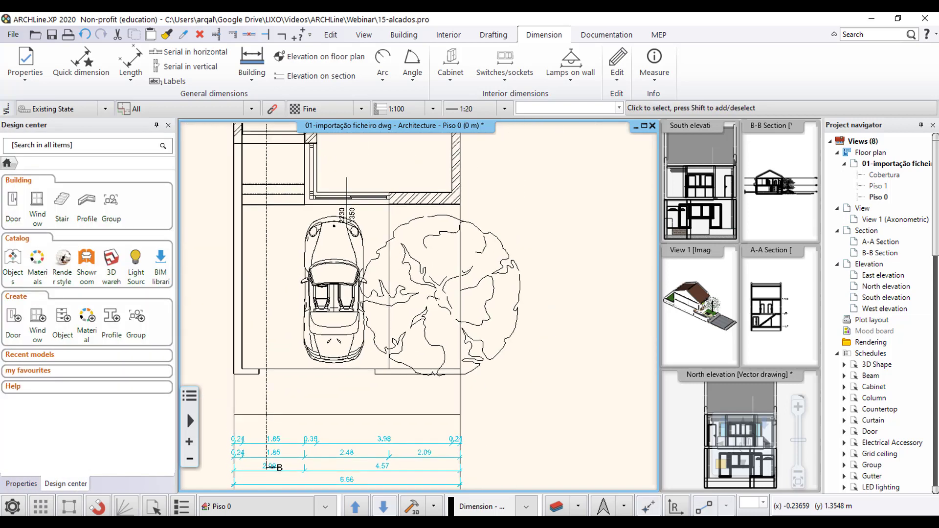
scroll(220, 422, "up", 1)
middle_click_drag(220, 422, 295, 386)
scroll(234, 426, "down", 1)
scroll(352, 366, "down", 1)
middle_click_drag(353, 367, 288, 393)
middle_click_drag(284, 174, 275, 192)
middle_click_drag(396, 263, 370, 245)
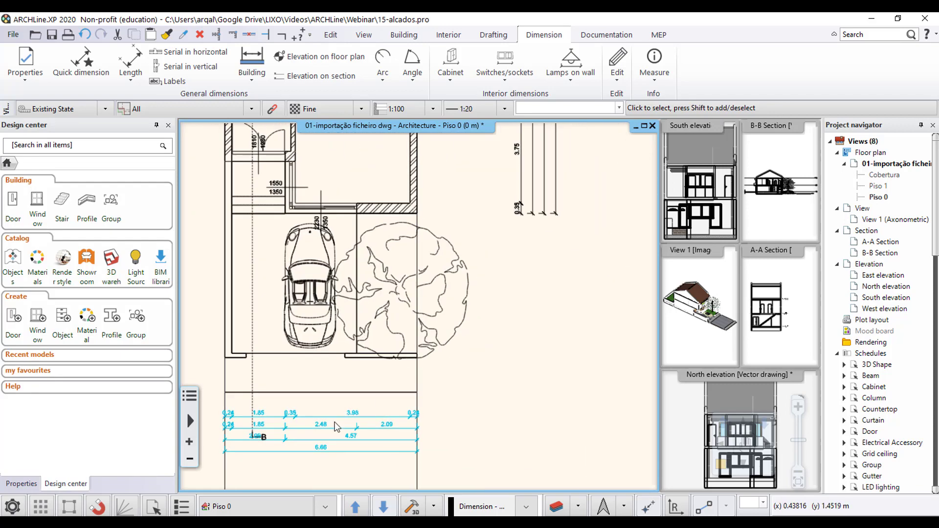
- Move the 2.23 m wide window in front of the parked car 1.165 m along its wall, to 0.685 m from the right-hand corner
scroll(525, 308, "up", 1)
left_click(280, 192)
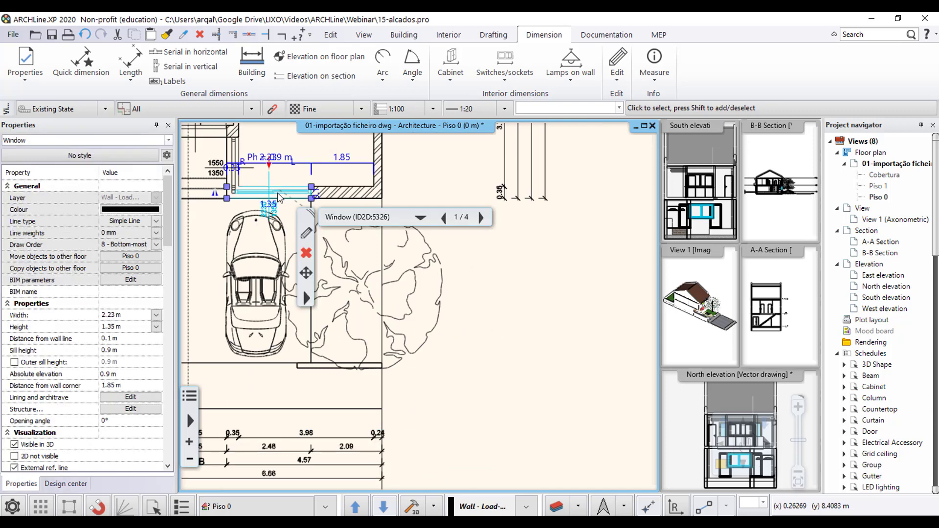
mouse_move(306, 273)
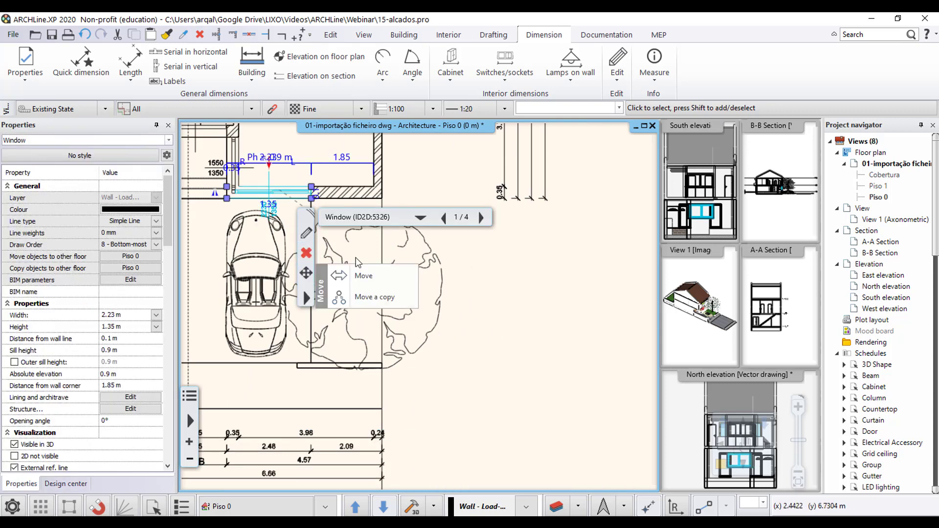
left_click(357, 273)
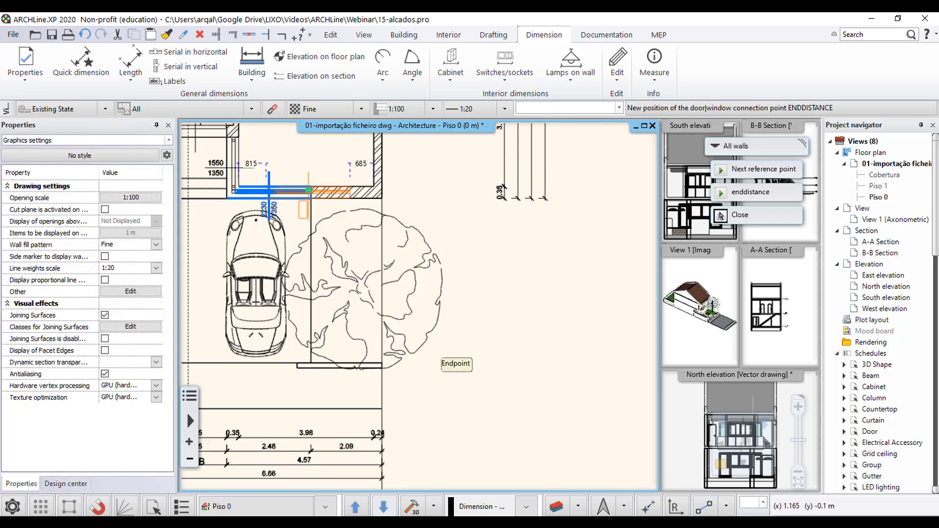
left_click(308, 191)
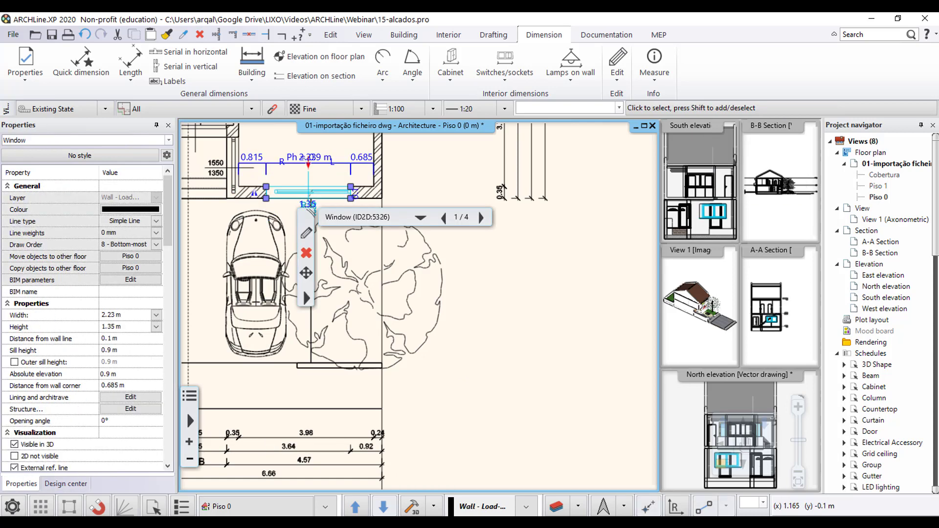
left_click(496, 345)
key("Escape")
- Check the front dimension strings with the window in its new place and undo the window move
middle_click_drag(290, 246, 258, 188)
middle_click_drag(364, 351, 398, 395)
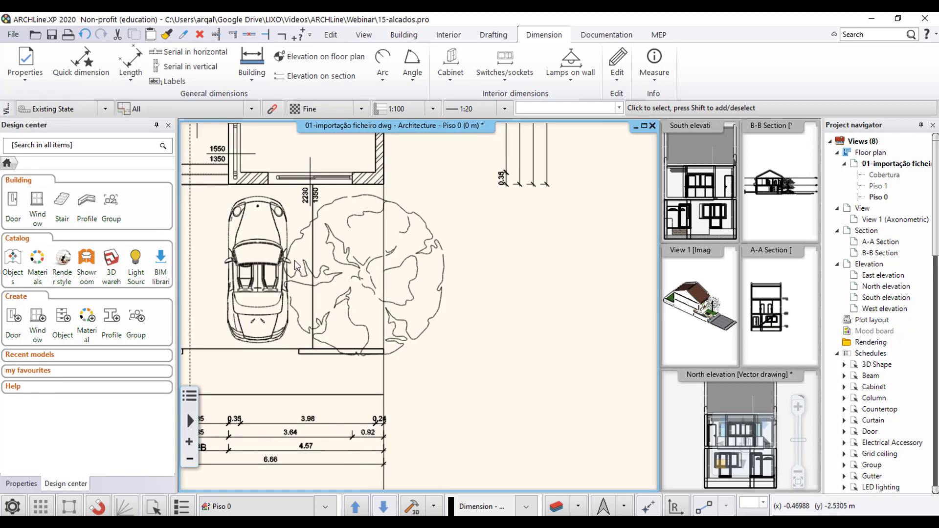
key("ctrl+z")
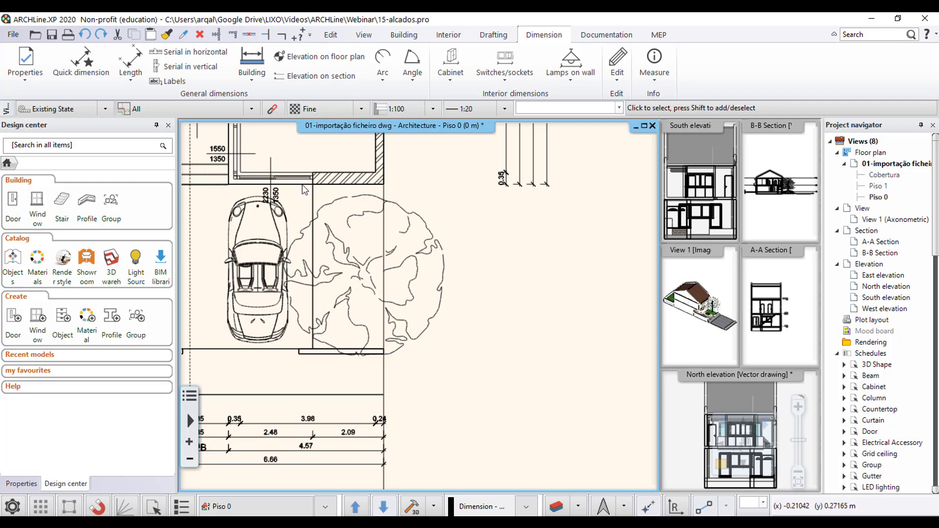
- Move the short horizontal wall above the stair closet on Piso 0 about 1.1 m straight up
scroll(413, 295, "down", 2)
middle_click_drag(359, 220, 356, 330)
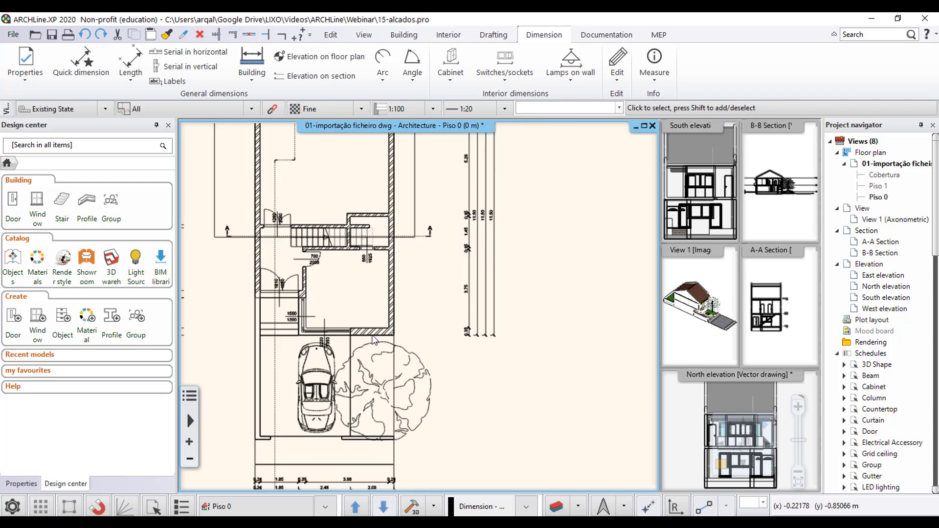
middle_click_drag(380, 238, 421, 325)
scroll(478, 299, "up", 4)
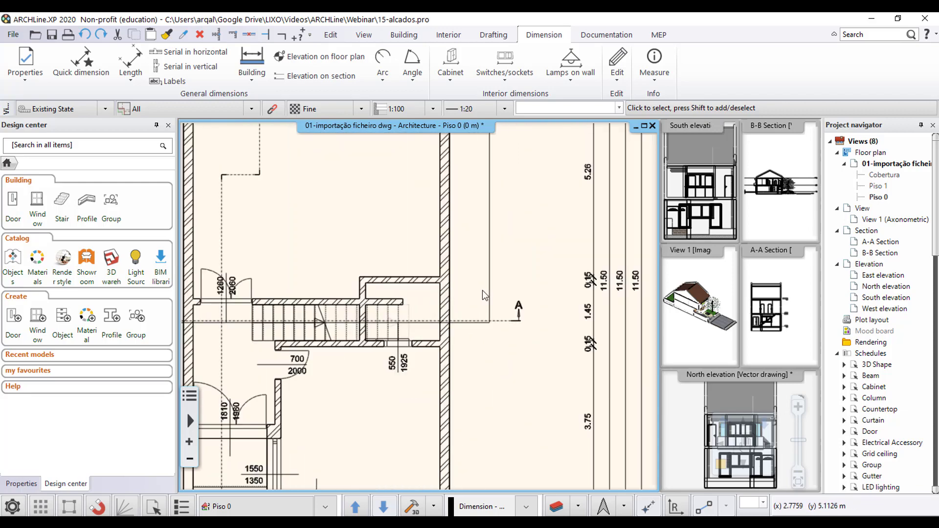
left_click(307, 301)
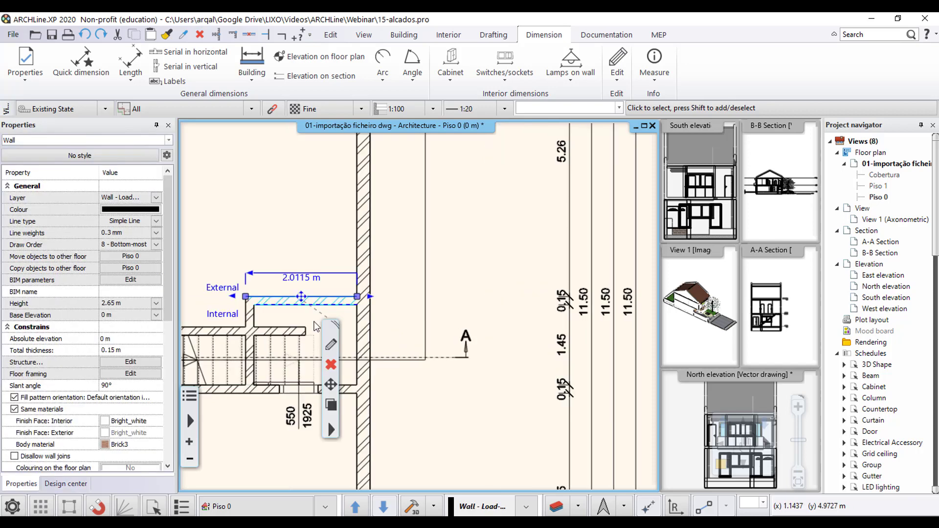
left_click(300, 297)
left_click(330, 307)
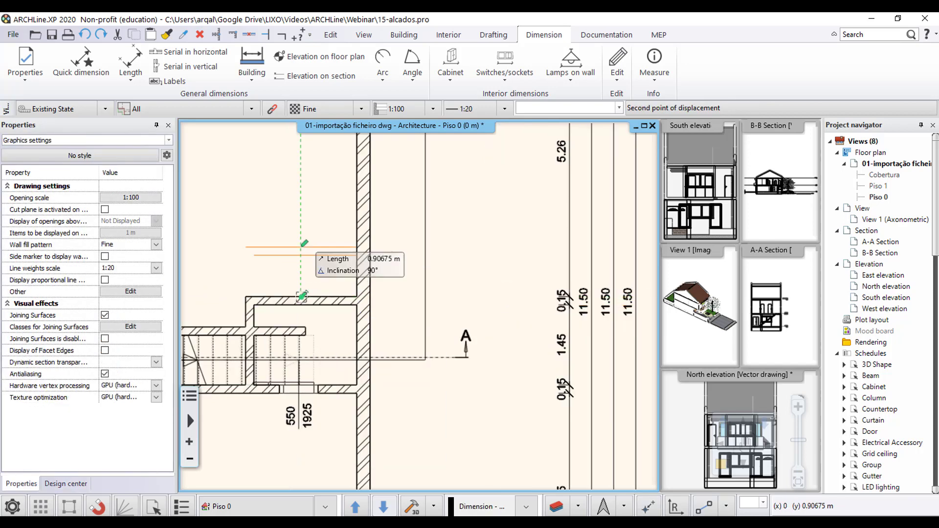
left_click(304, 233)
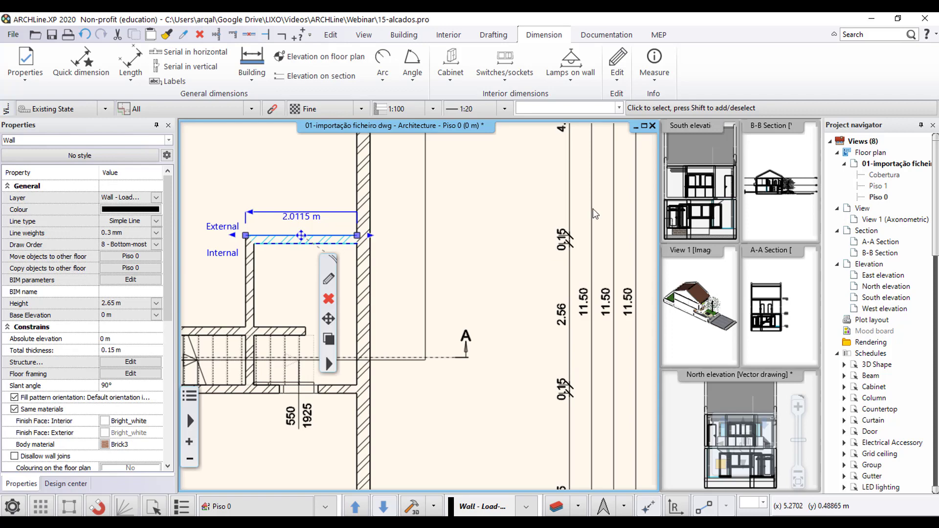
- Undo the closet wall move and check the dimension strings around the whole Piso 0 floor plan
key("Escape")
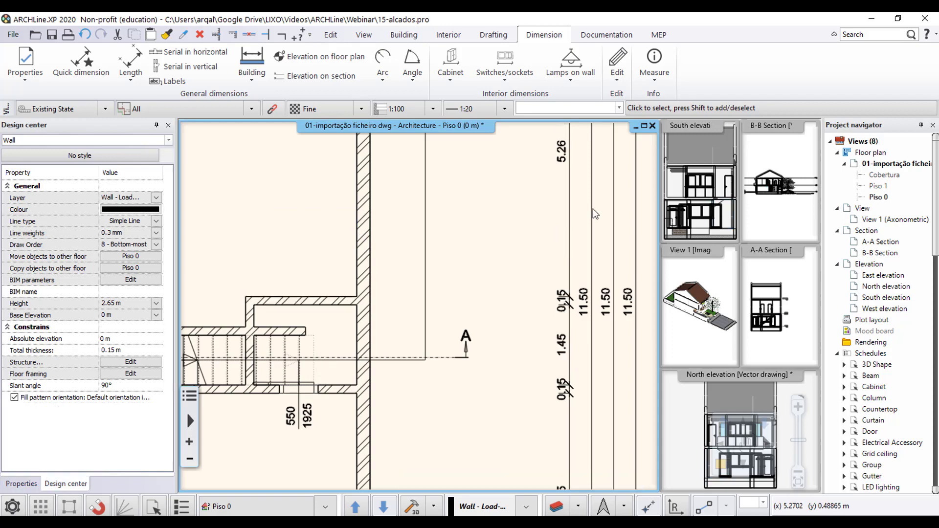
scroll(419, 307, "down", 5)
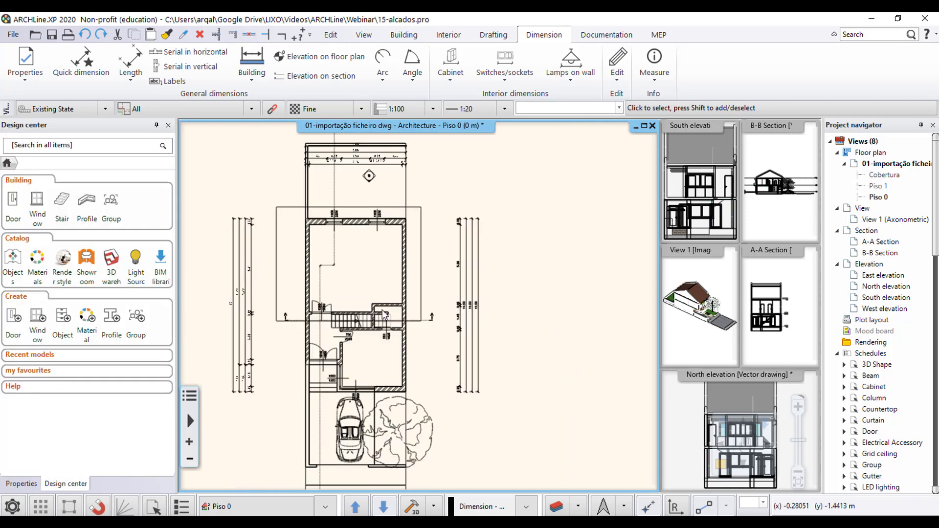
mouse_move(382, 310)
middle_mouse_down()
mouse_move(362, 259)
mouse_move(386, 266)
mouse_move(373, 310)
middle_mouse_up()
scroll(385, 266, "down", 1)
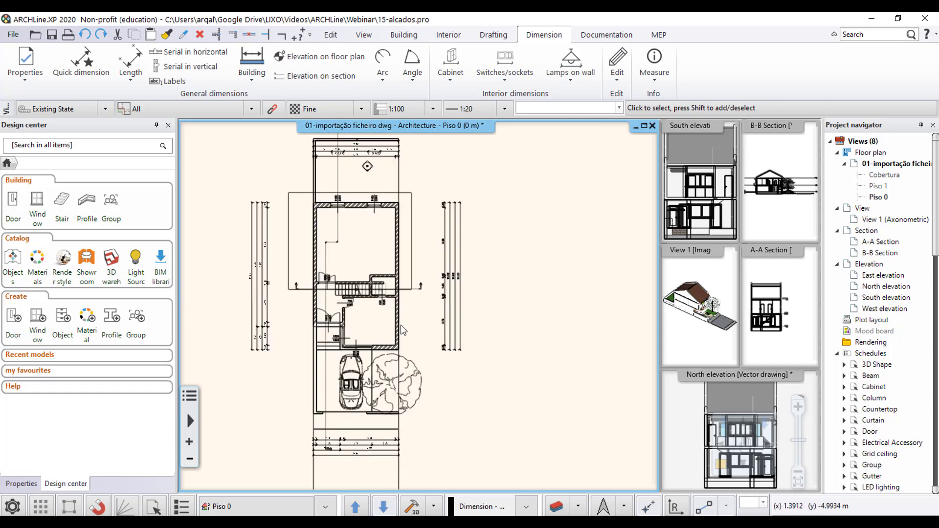
middle_click_drag(401, 325, 478, 318)
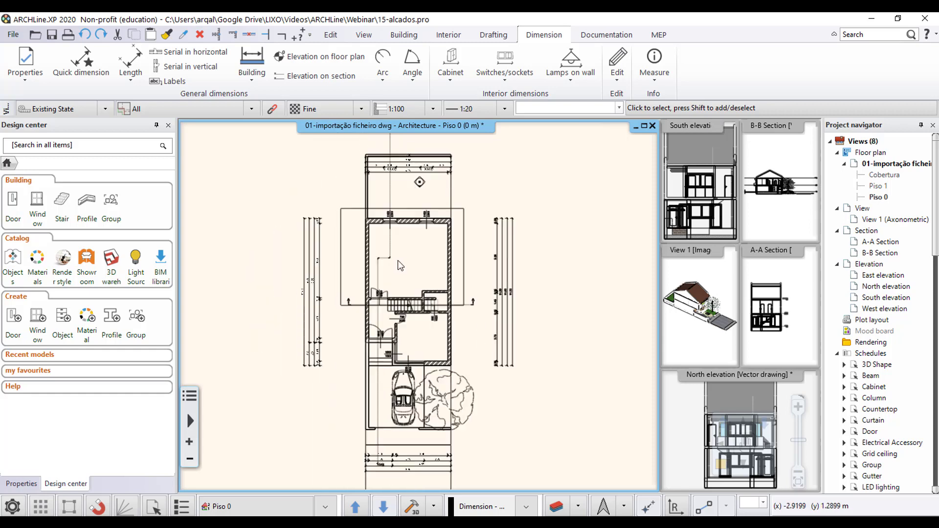